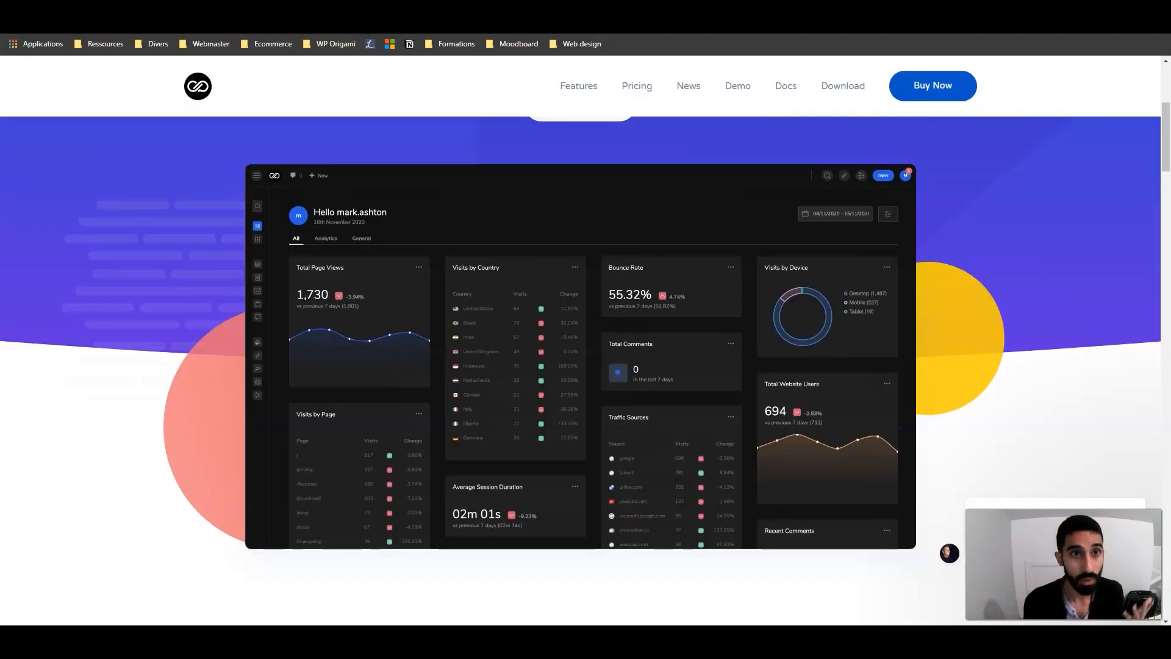
# Examine the Admin 2020 product page from the introduction to the pricing plans, including the free Lite plan
pyautogui.scroll(4, 209, 206)
pyautogui.scroll(2, 205, 210)
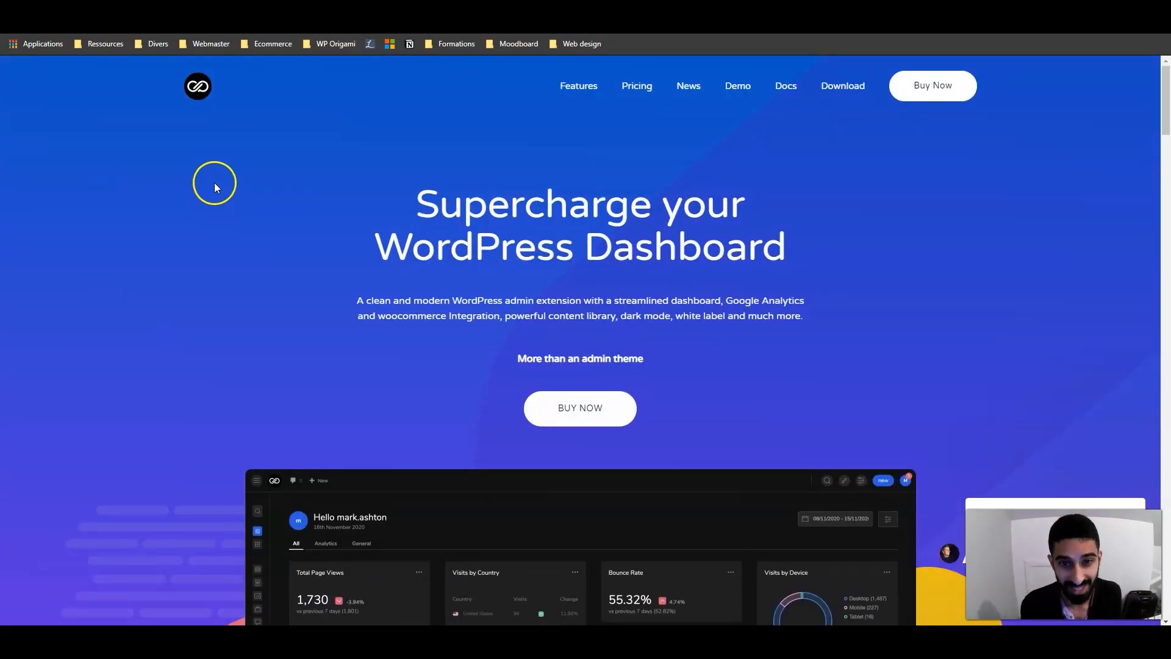
pyautogui.scroll(-10, 201, 181)
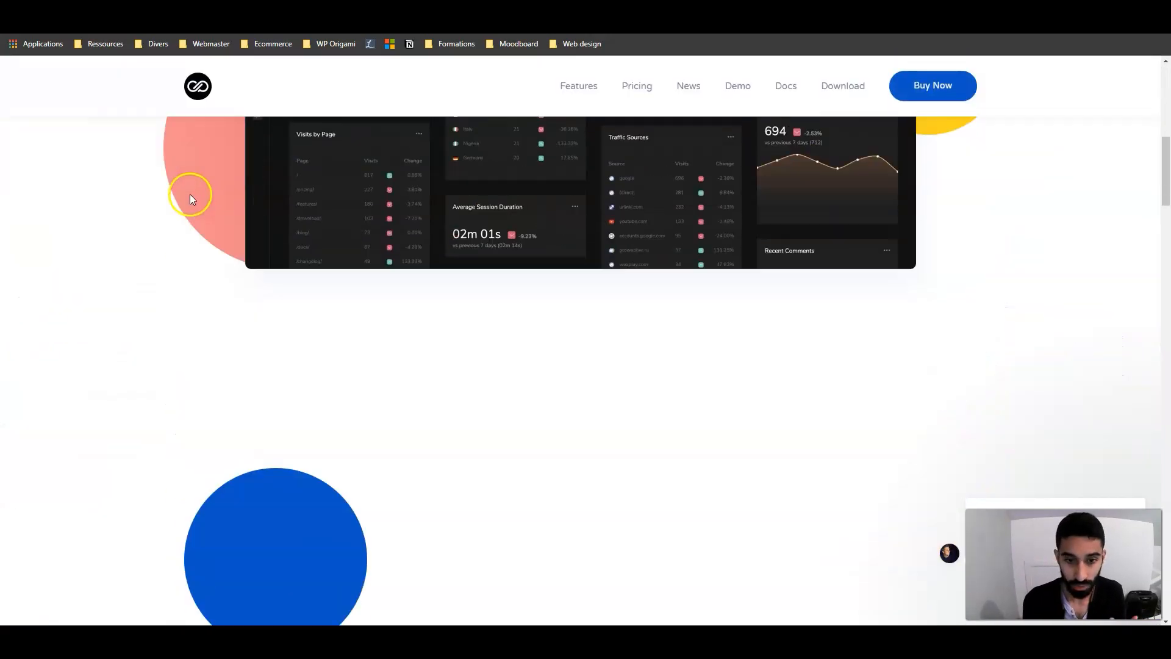
pyautogui.scroll(-15, 188, 199)
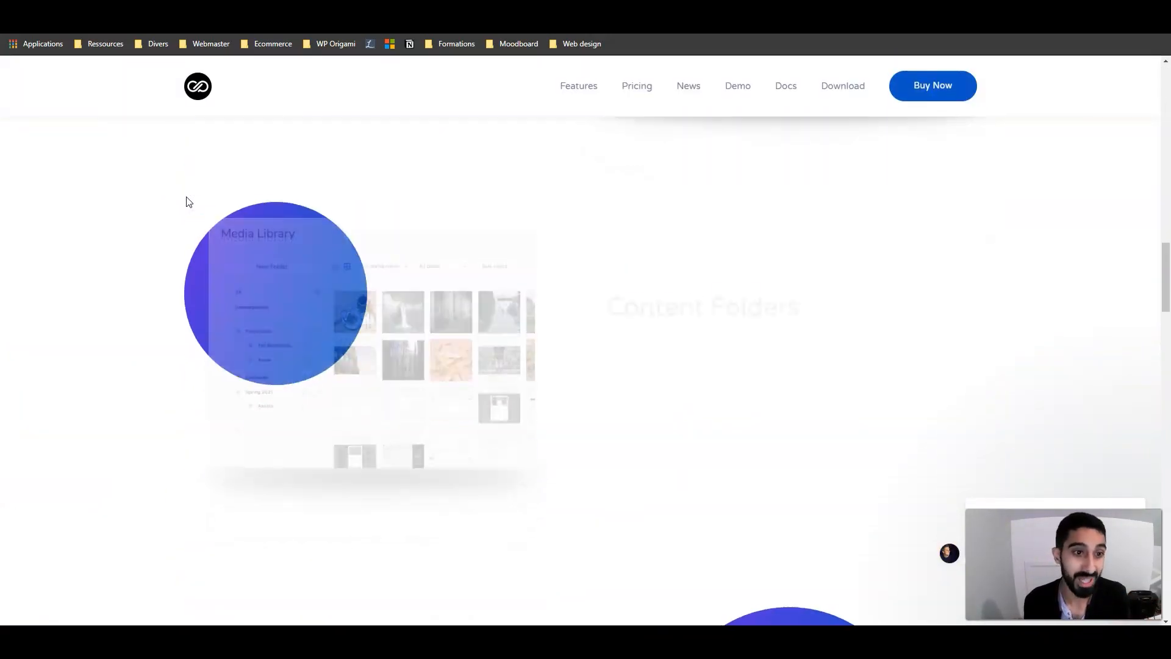
pyautogui.scroll(-12, 183, 200)
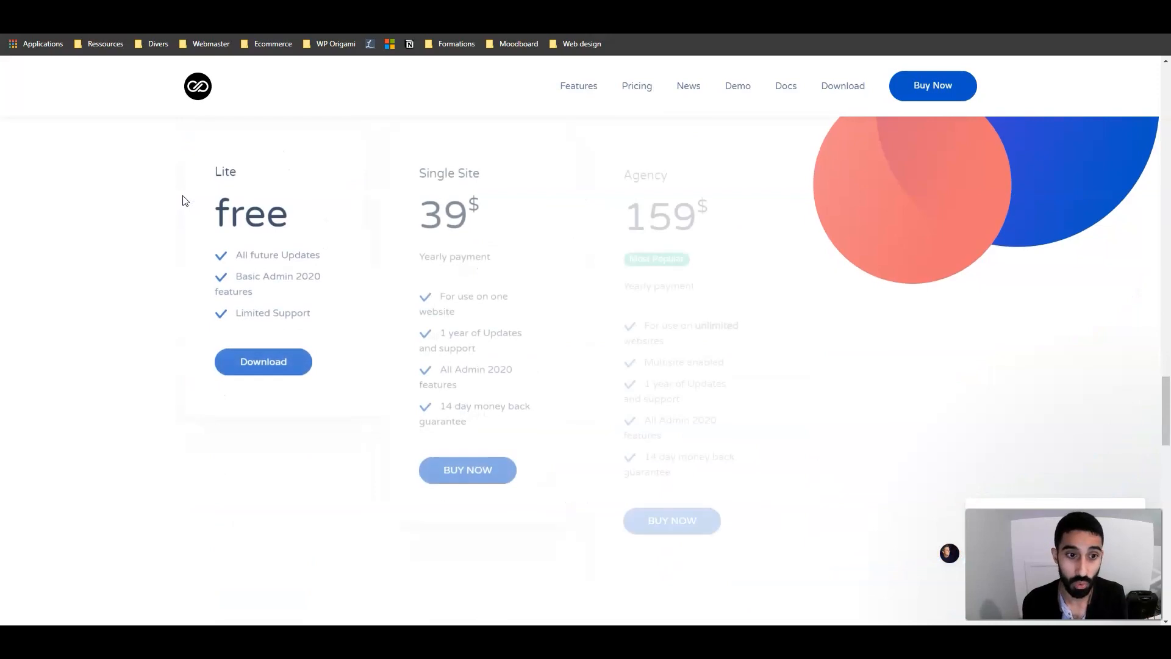
pyautogui.scroll(1, 180, 199)
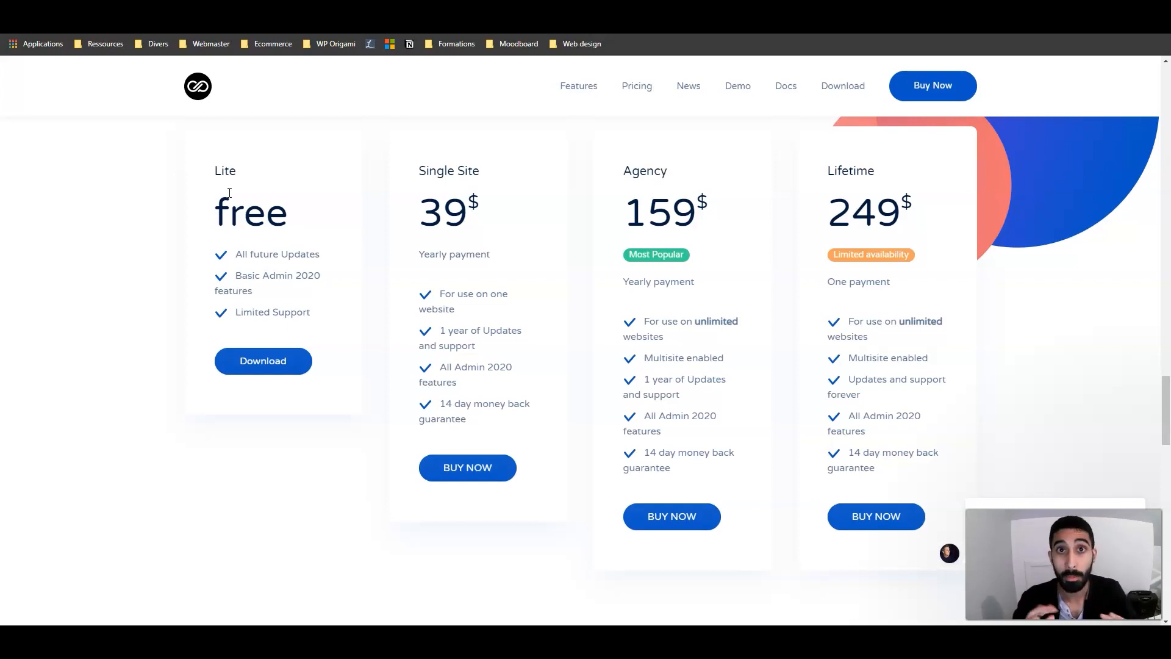
pyautogui.moveTo(216, 177); pyautogui.dragTo(247, 209)
pyautogui.click(270, 215)
pyautogui.click(261, 359)
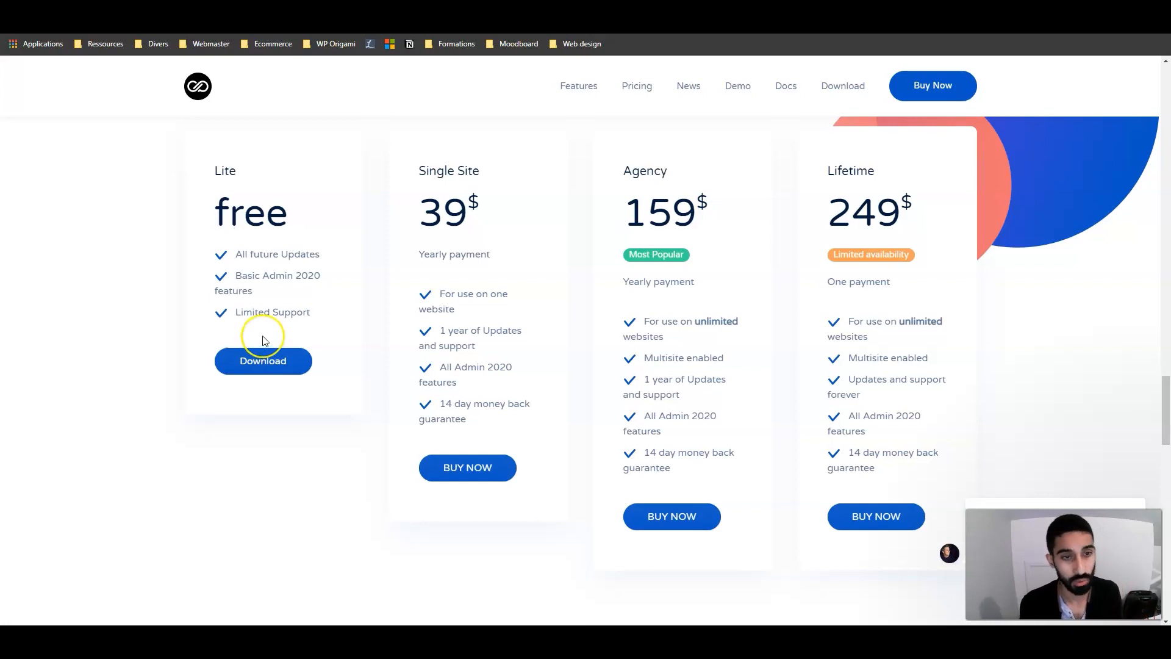
pyautogui.click(255, 367)
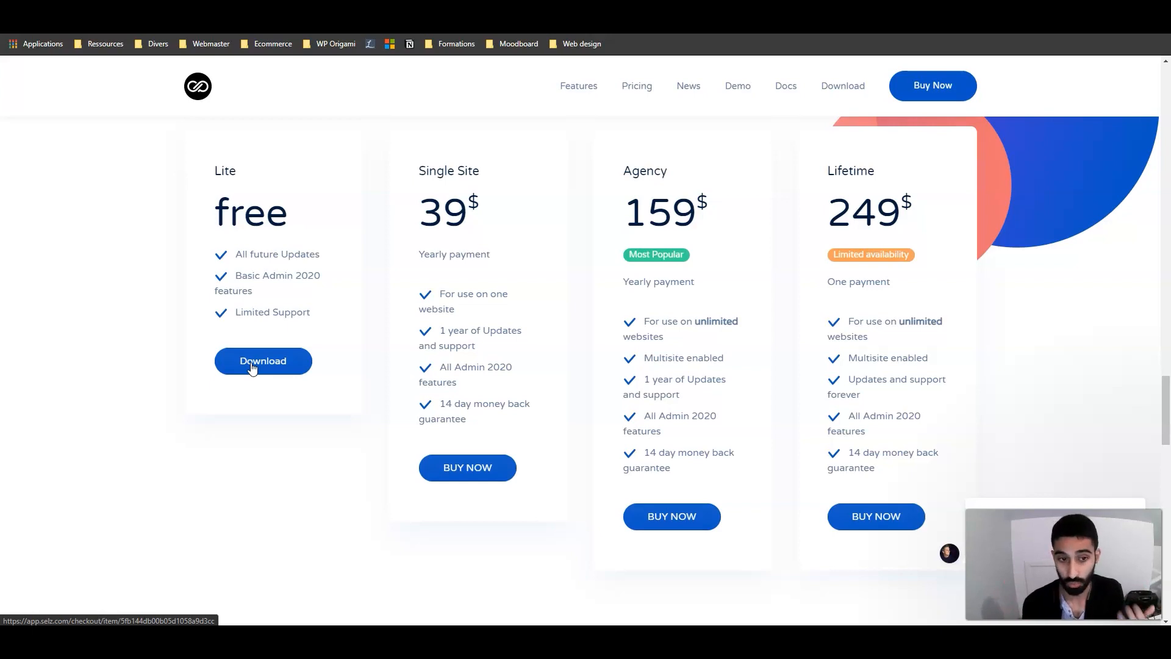
pyautogui.click(250, 336)
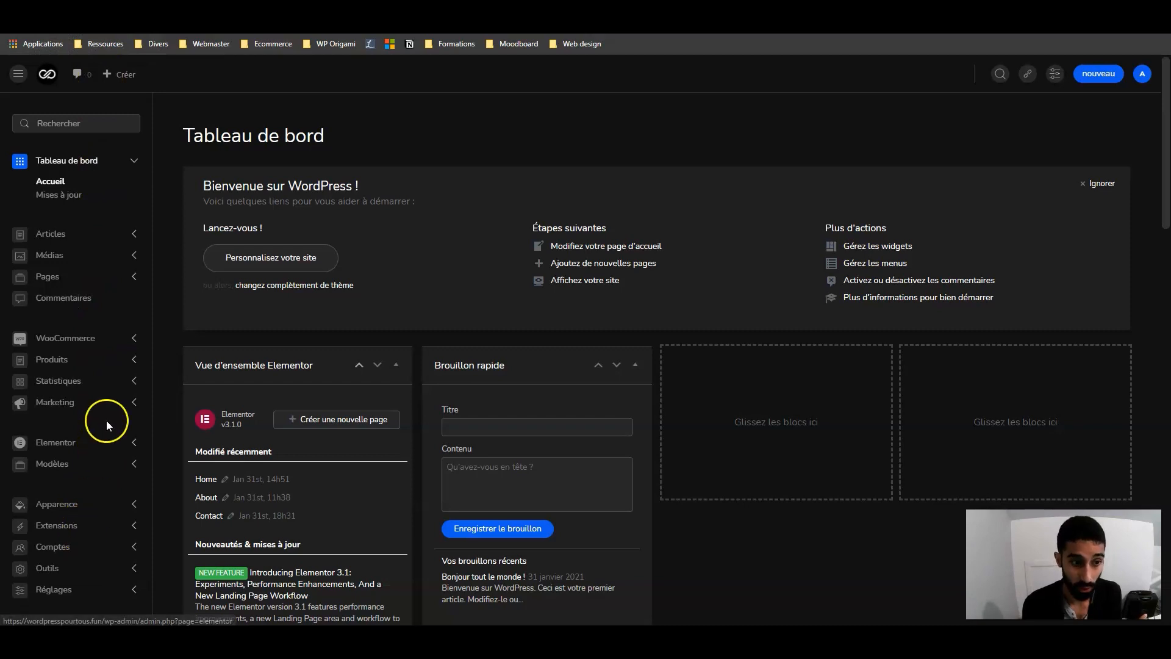
# Switch to the demo site's WordPress dashboard and open the plugin upload form on the page for adding plugins
pyautogui.click(134, 8)
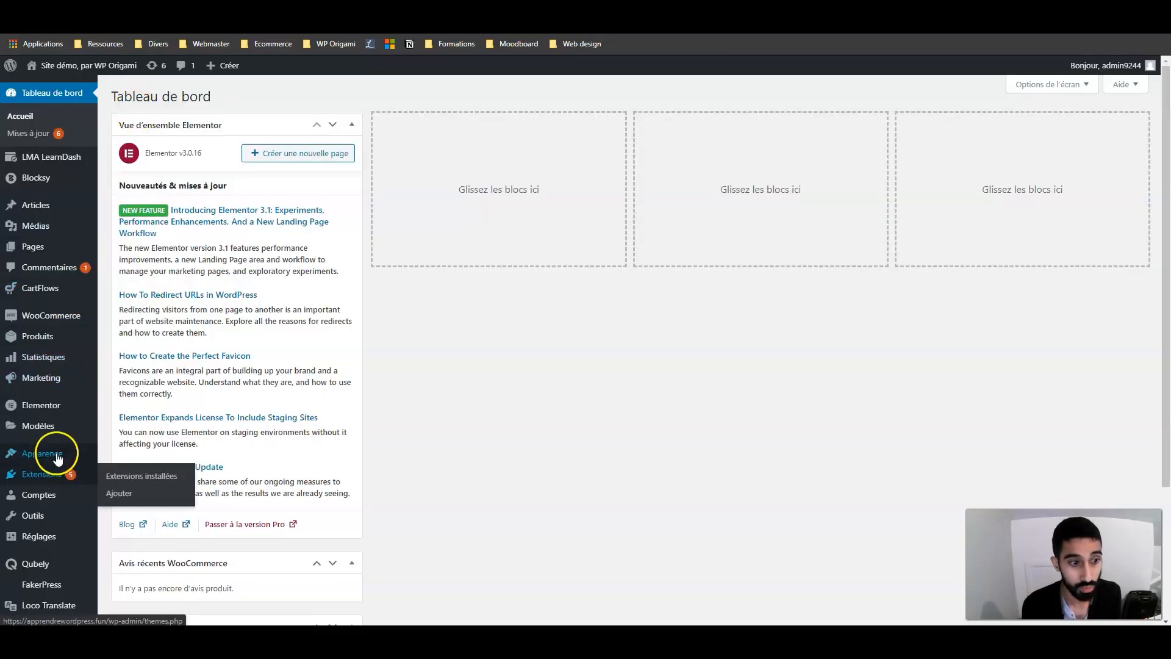
pyautogui.click(121, 493)
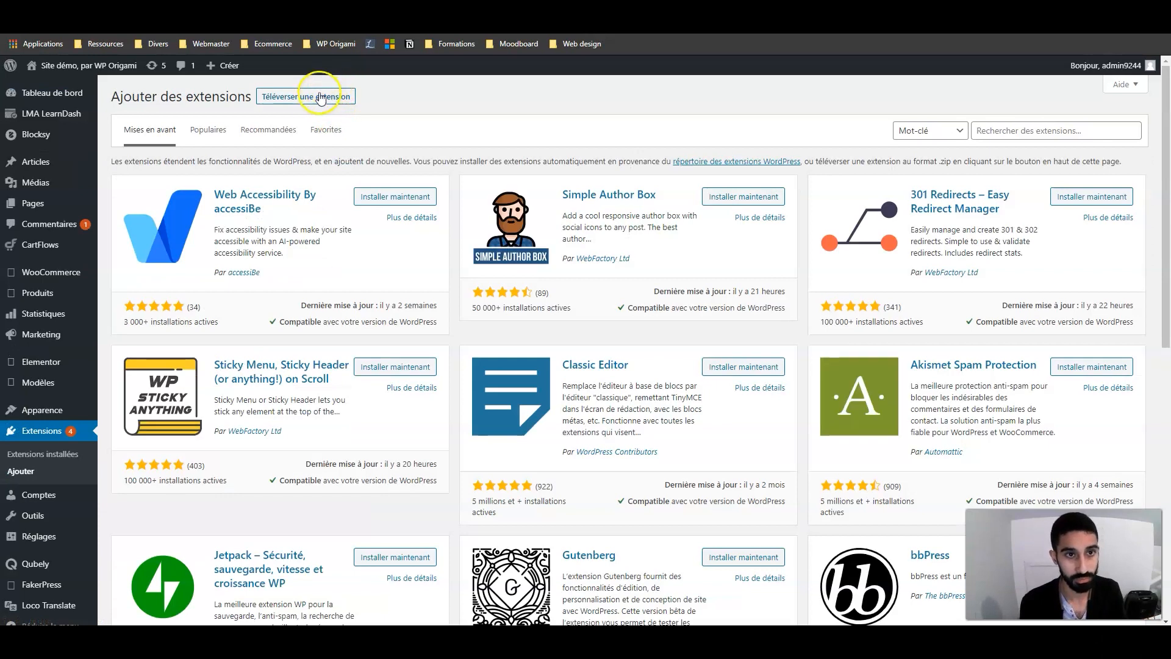
pyautogui.click(322, 97)
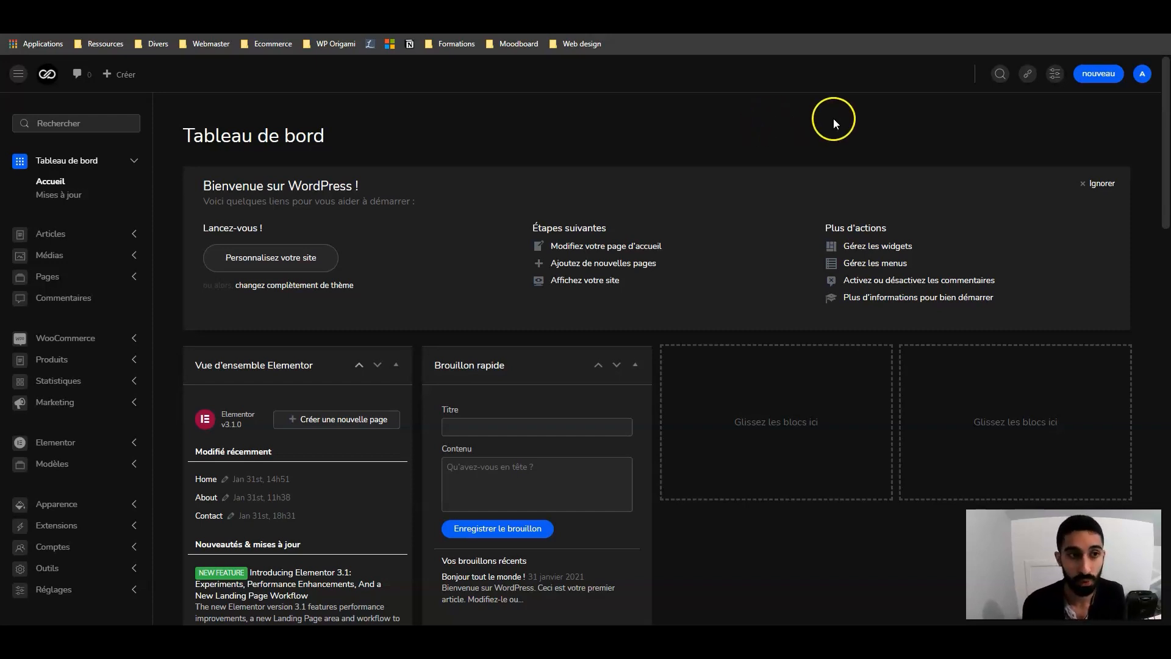
# Turn off dark mode in the account preferences and view the dashboard in light mode
pyautogui.click(1140, 74)
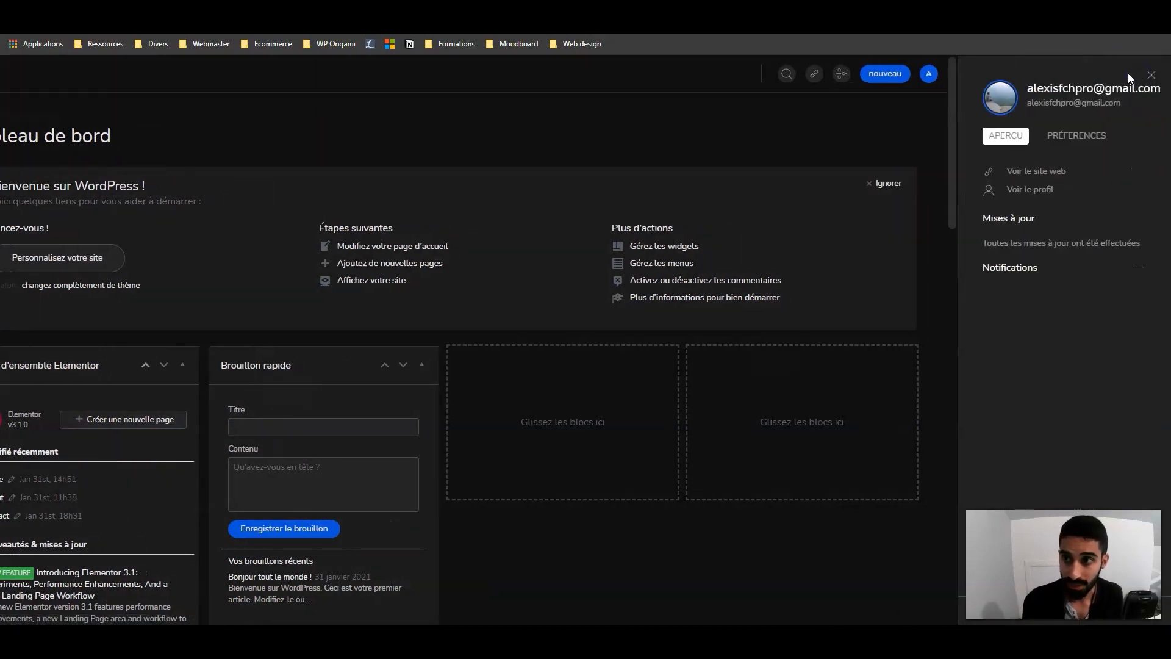
pyautogui.click(1061, 139)
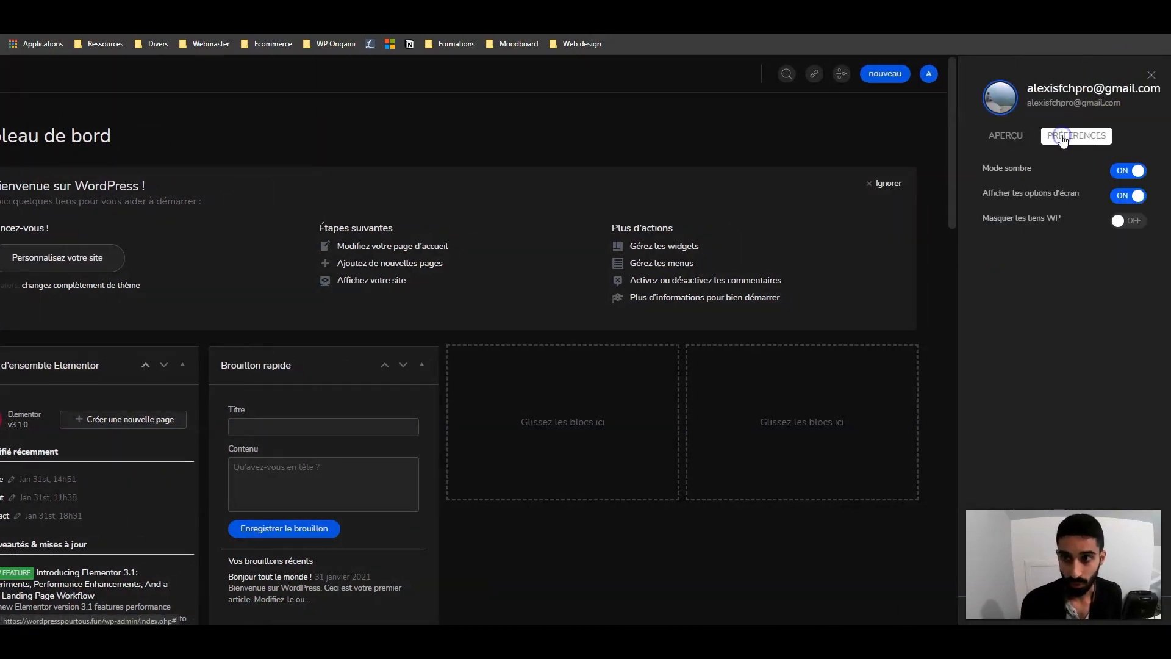
pyautogui.click(1130, 170)
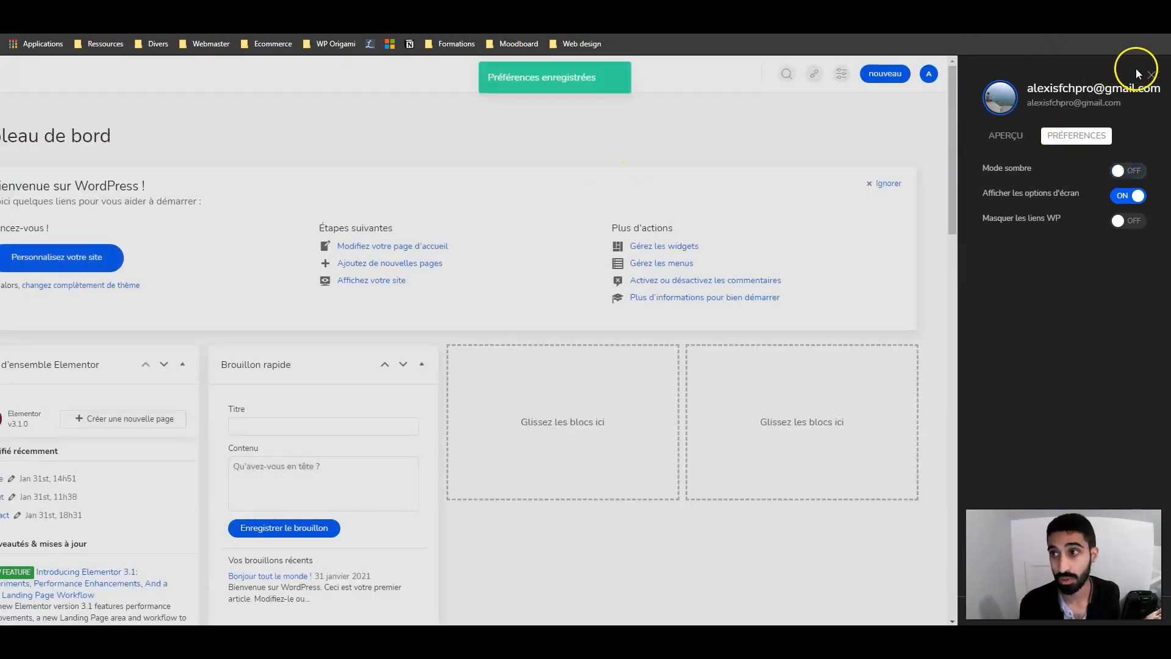
pyautogui.click(1151, 74)
pyautogui.scroll(-1, 232, 113)
pyautogui.scroll(1, 230, 112)
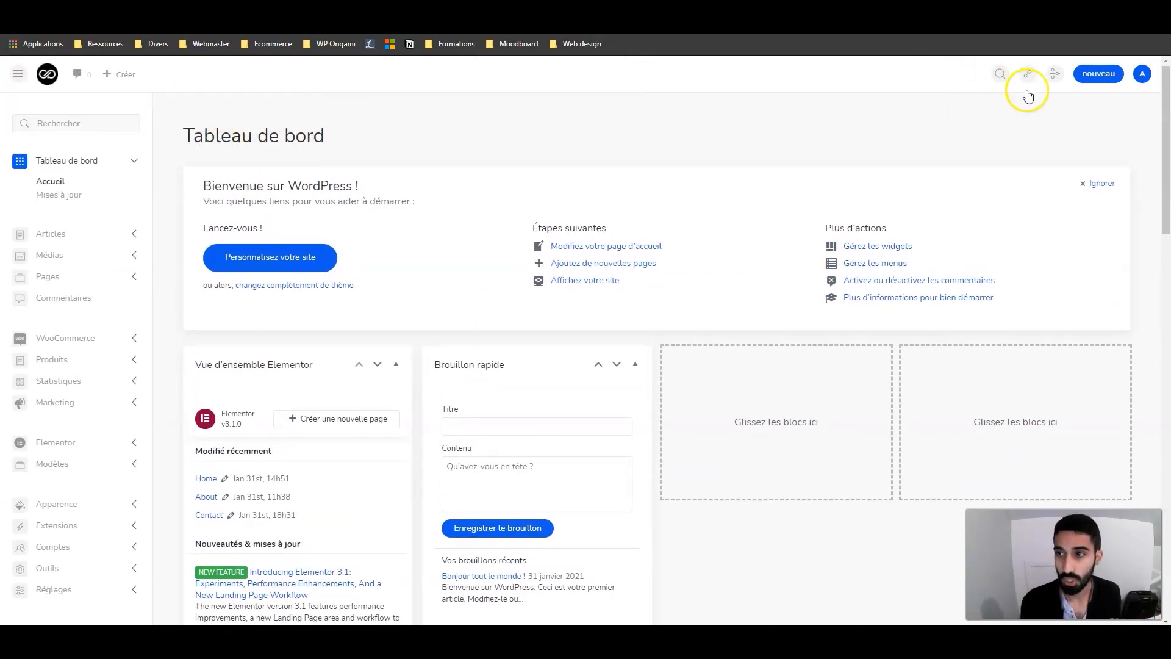
# Turn dark mode back on in the account preferences and close them
pyautogui.click(1141, 74)
pyautogui.click(1116, 171)
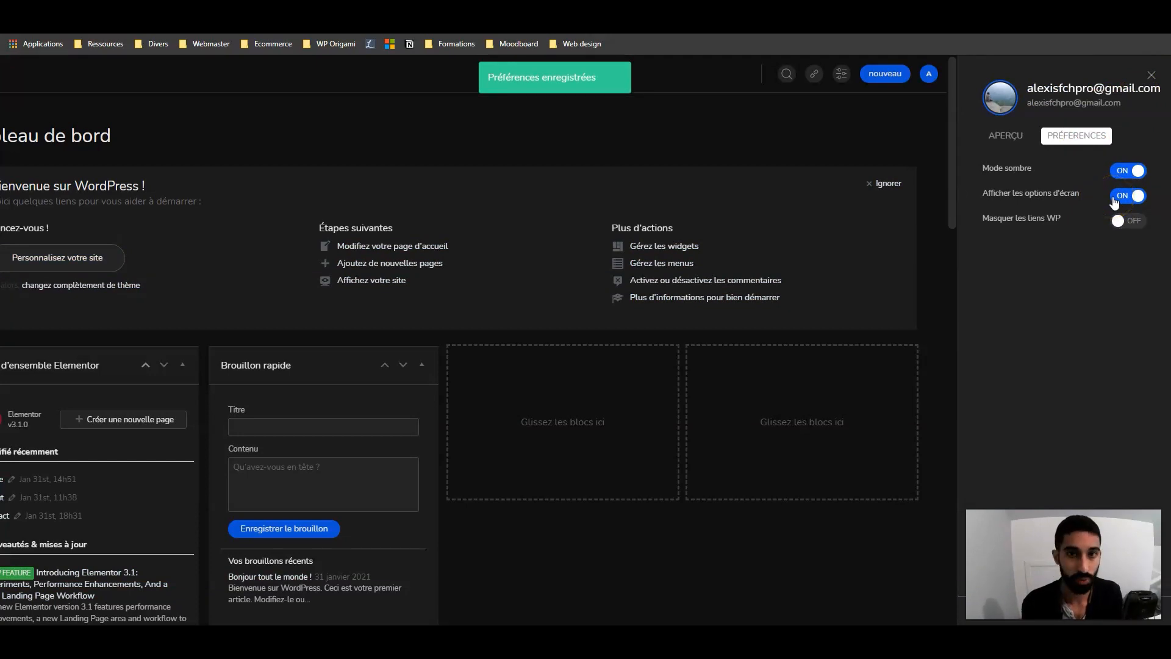
pyautogui.click(1101, 198)
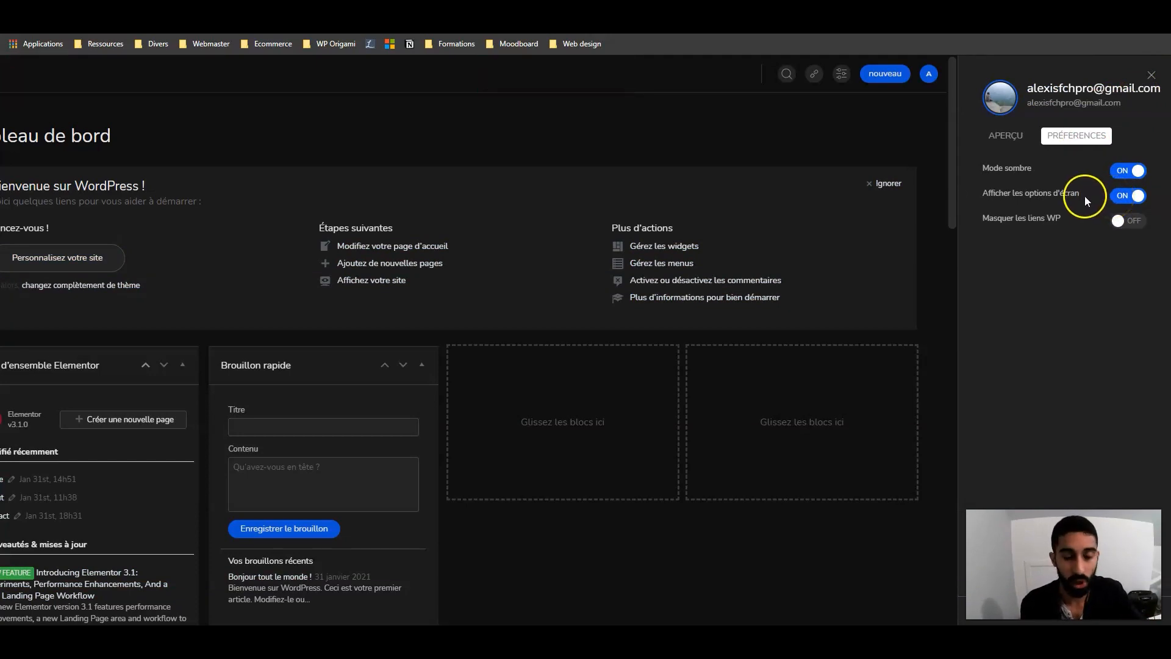
pyautogui.click(1127, 220)
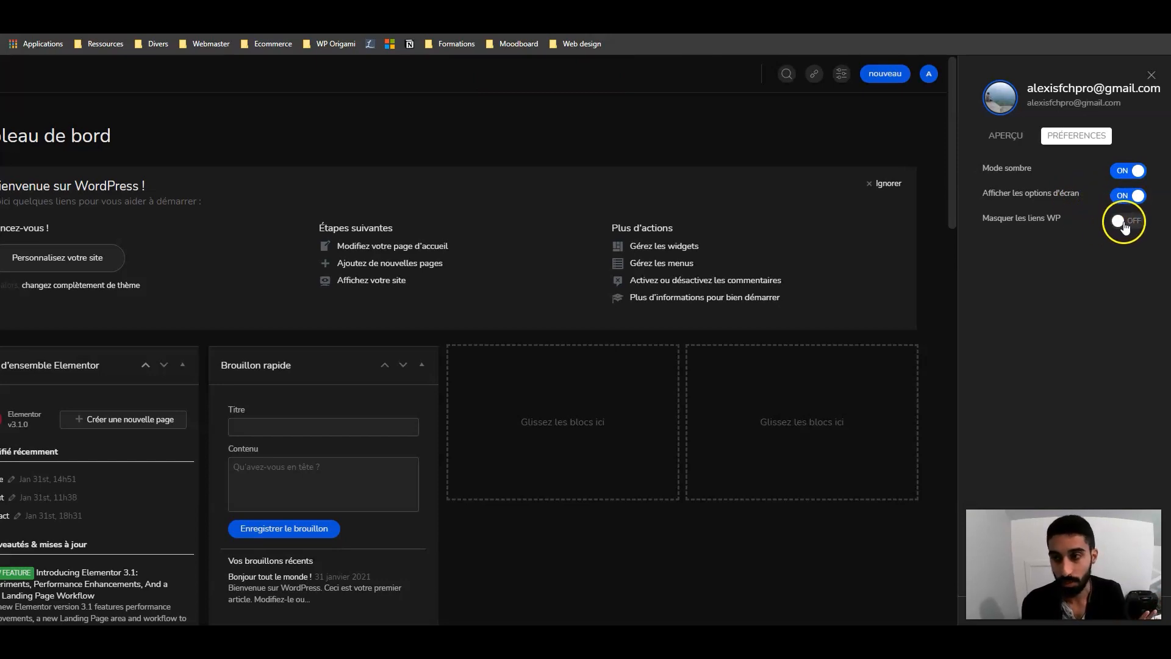
pyautogui.click(1150, 75)
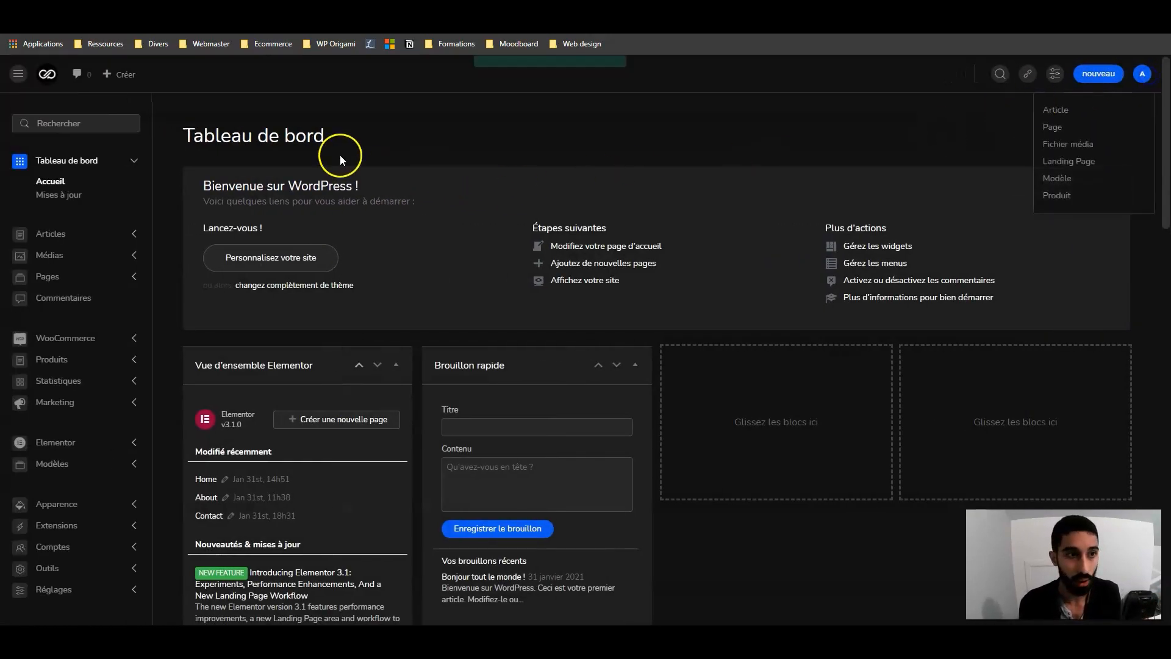
# Collapse and re-expand the admin menu, and examine the content types offered for creating new items
pyautogui.click(20, 76)
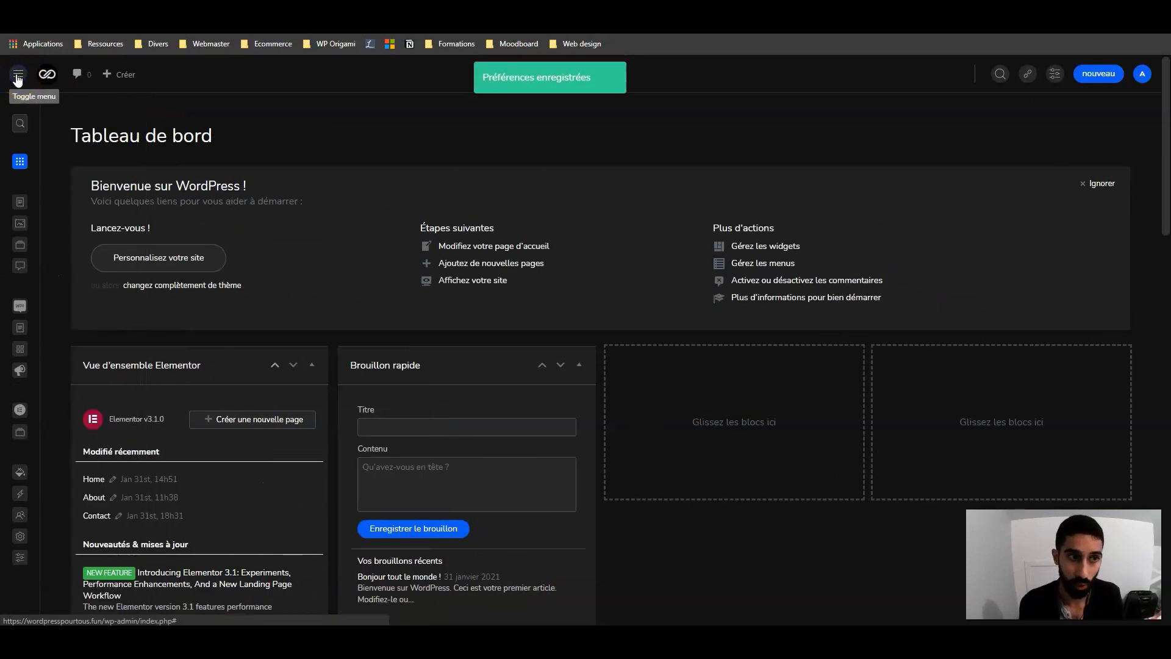
pyautogui.click(18, 76)
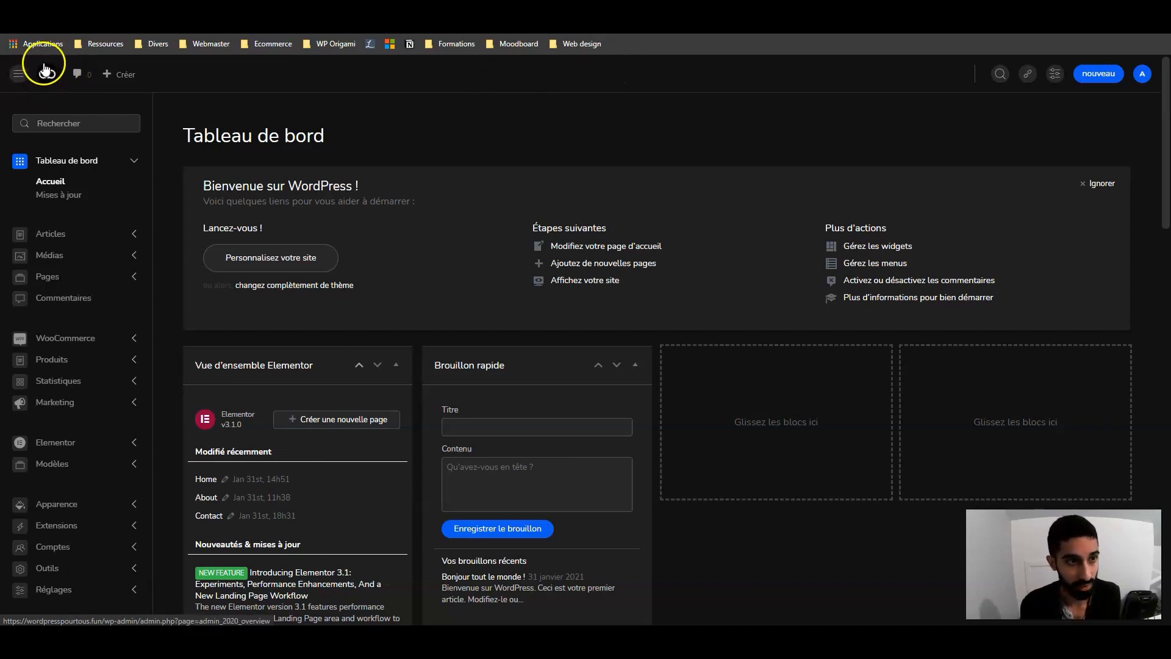
pyautogui.moveTo(125, 77)
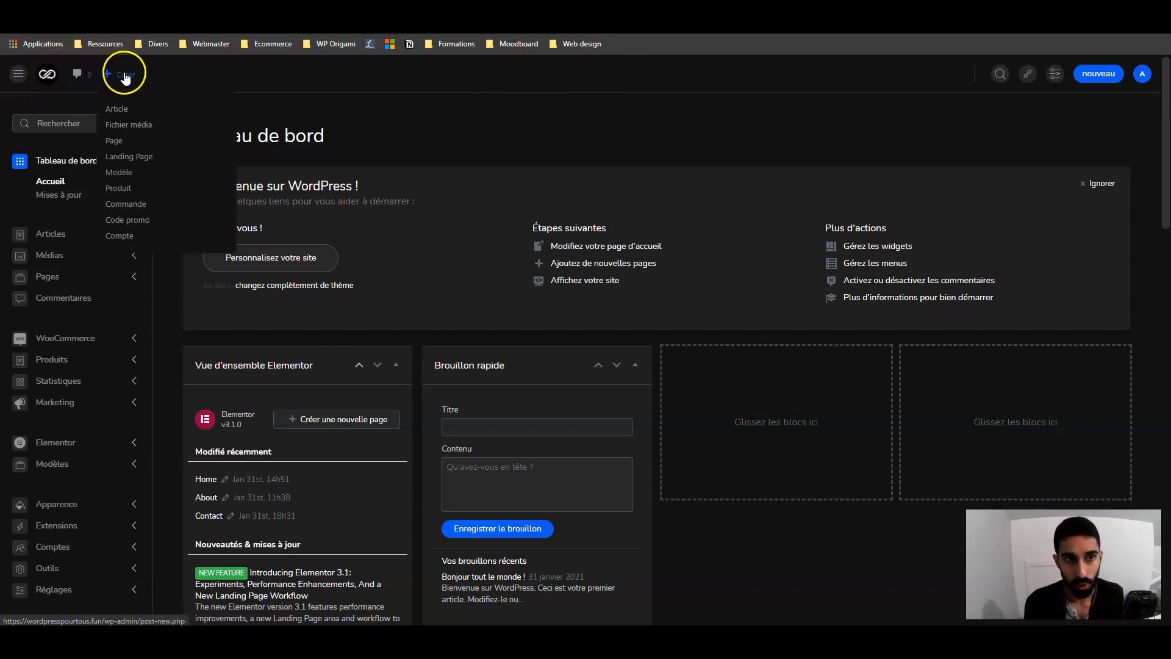
pyautogui.moveTo(1070, 76)
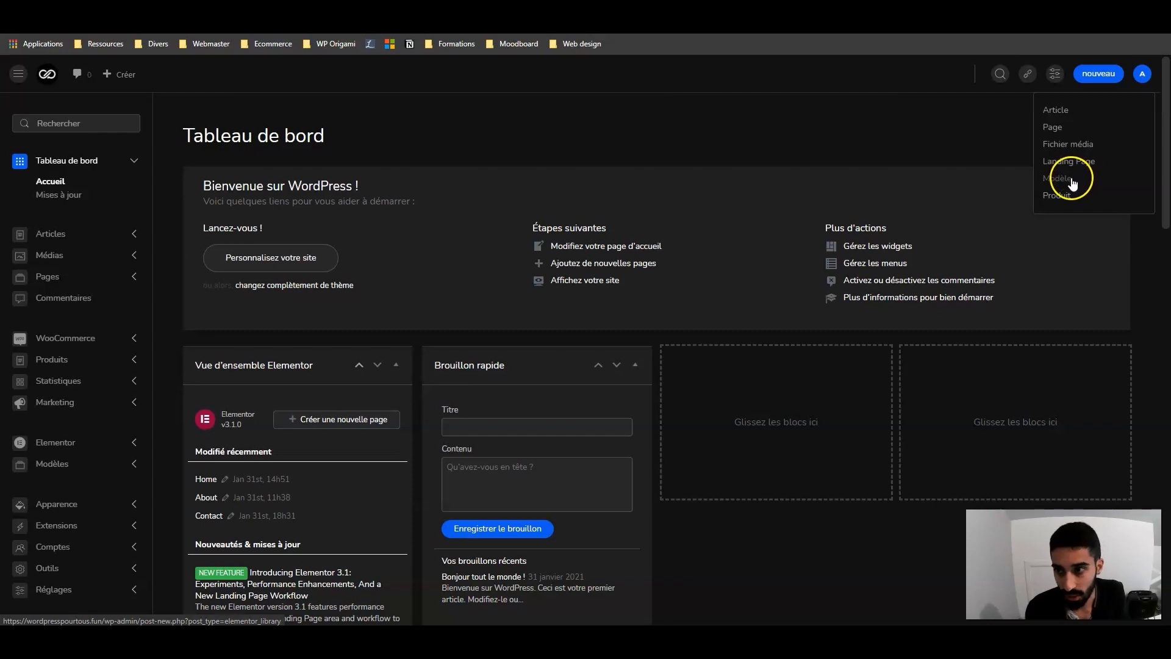
# Show and hide the dashboard's screen options, and view the live website before returning to the dashboard
pyautogui.click(1055, 74)
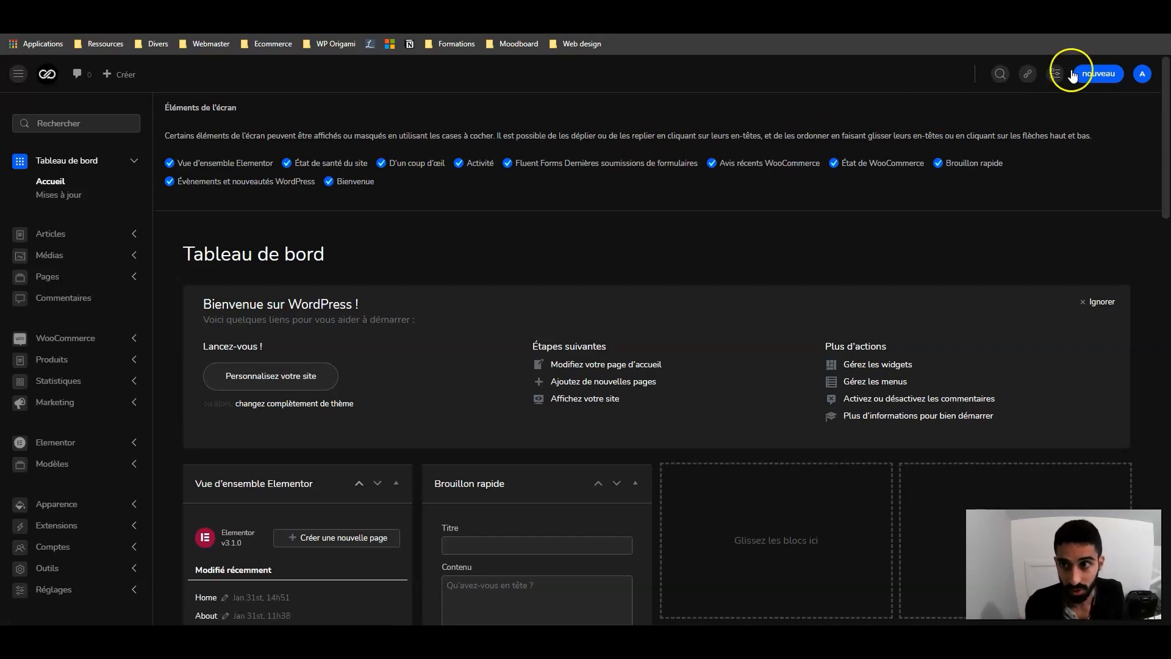
pyautogui.click(1044, 74)
pyautogui.click(1028, 75)
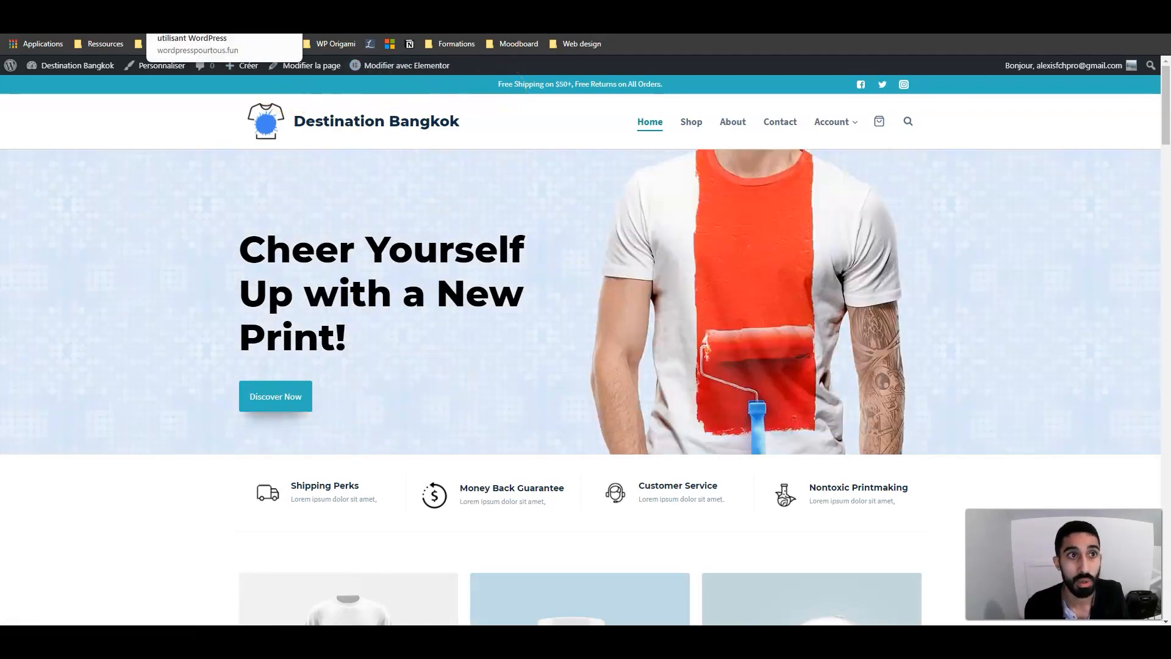
pyautogui.click(214, 11)
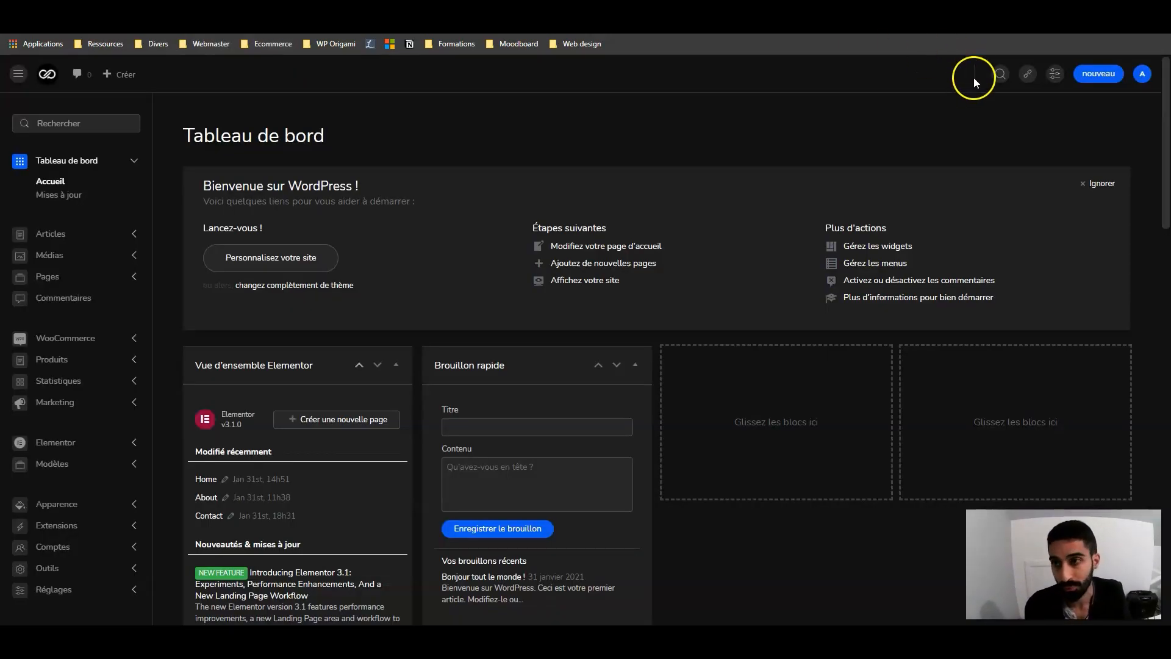
# Open and close the global search, and look back over the product page above the pricing plans
pyautogui.click(1003, 74)
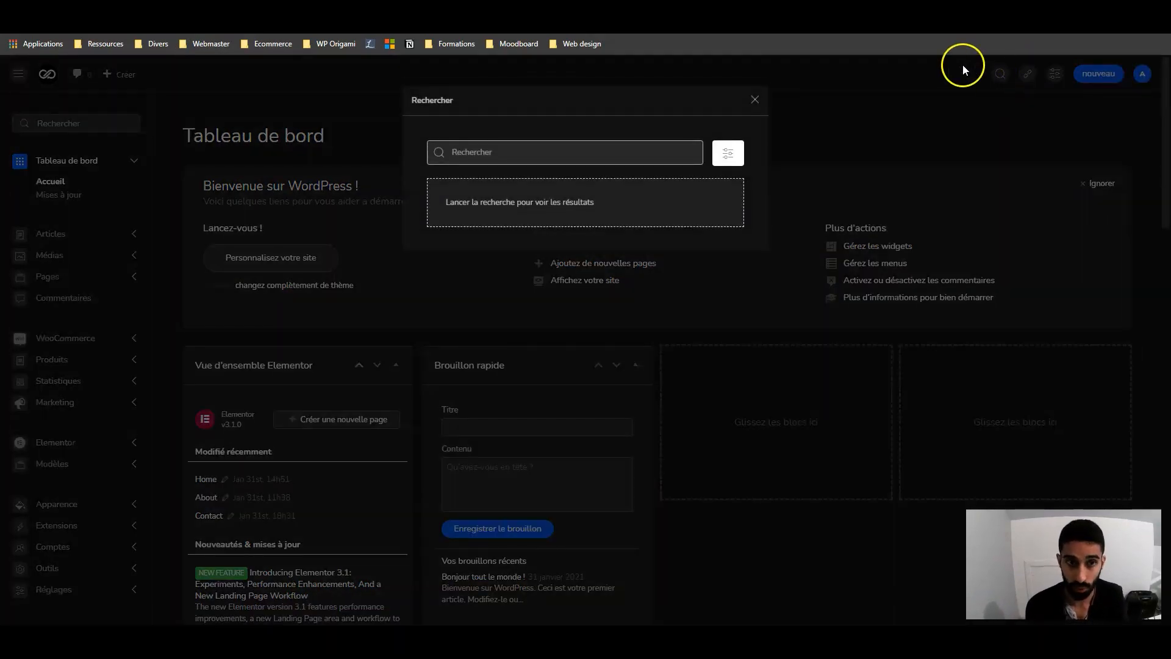
pyautogui.click(756, 98)
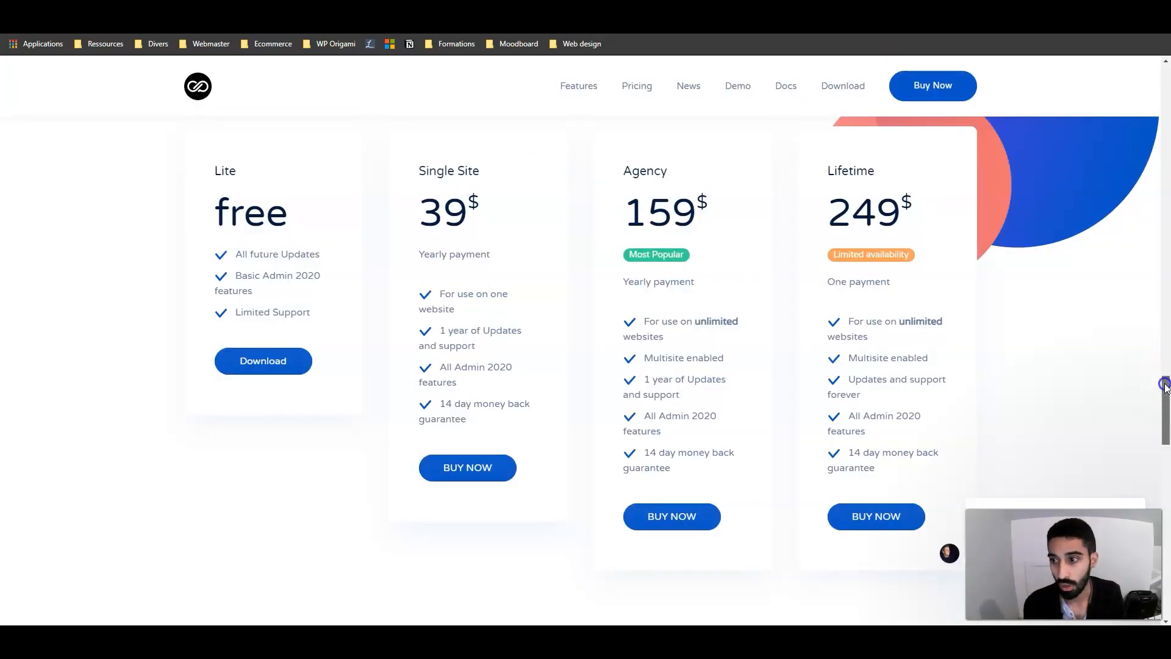
pyautogui.moveTo(1164, 363); pyautogui.dragTo(1137, 113)
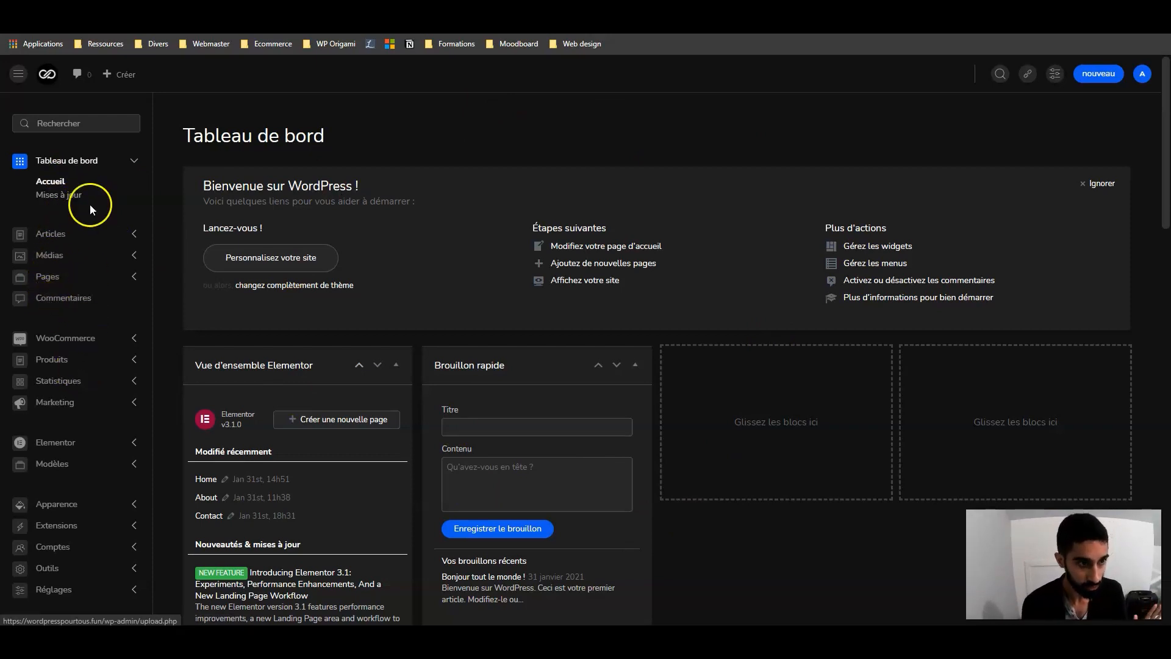
# Open the WooCommerce product list from the dashboard and look over its dark-mode layout
pyautogui.scroll(-2, 155, 389)
pyautogui.click(68, 359)
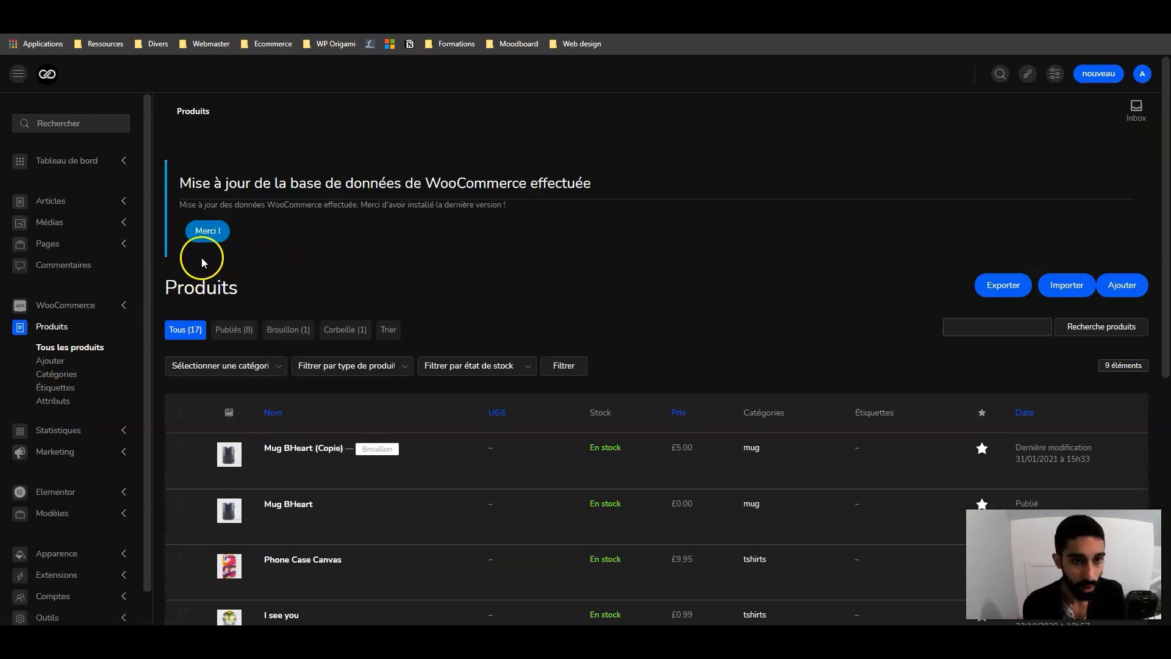
pyautogui.scroll(-1, 295, 219)
pyautogui.scroll(-1, 53, 335)
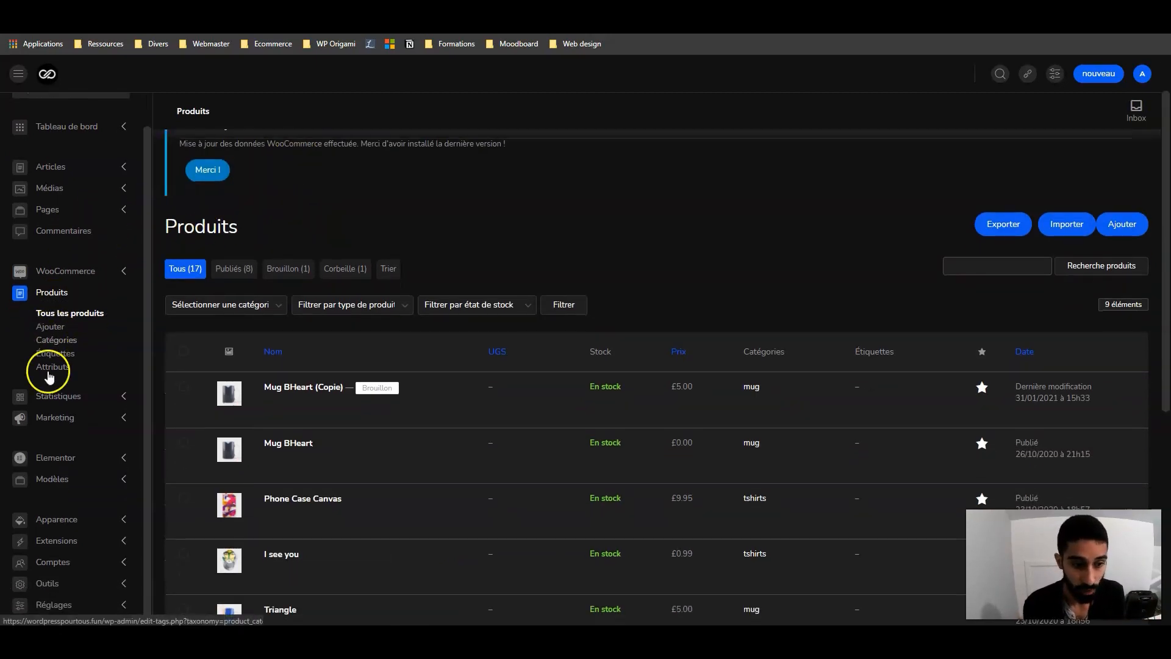
# Open the Admin 2020 page in the WordPress settings
pyautogui.click(44, 604)
pyautogui.scroll(-1, 47, 541)
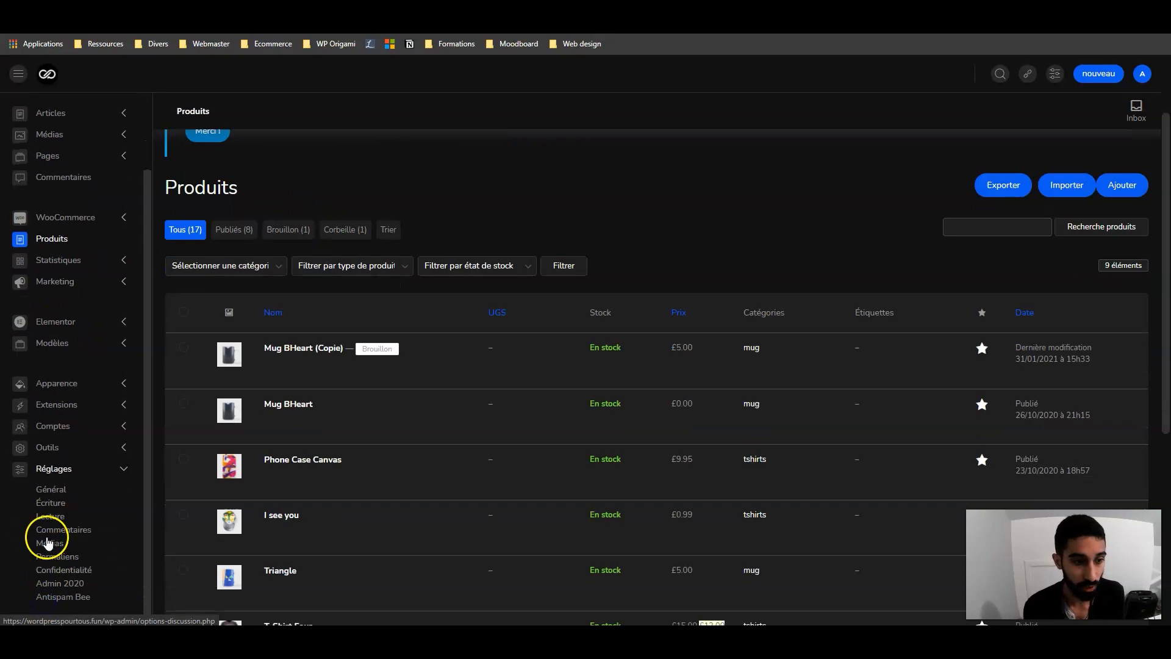
pyautogui.click(71, 583)
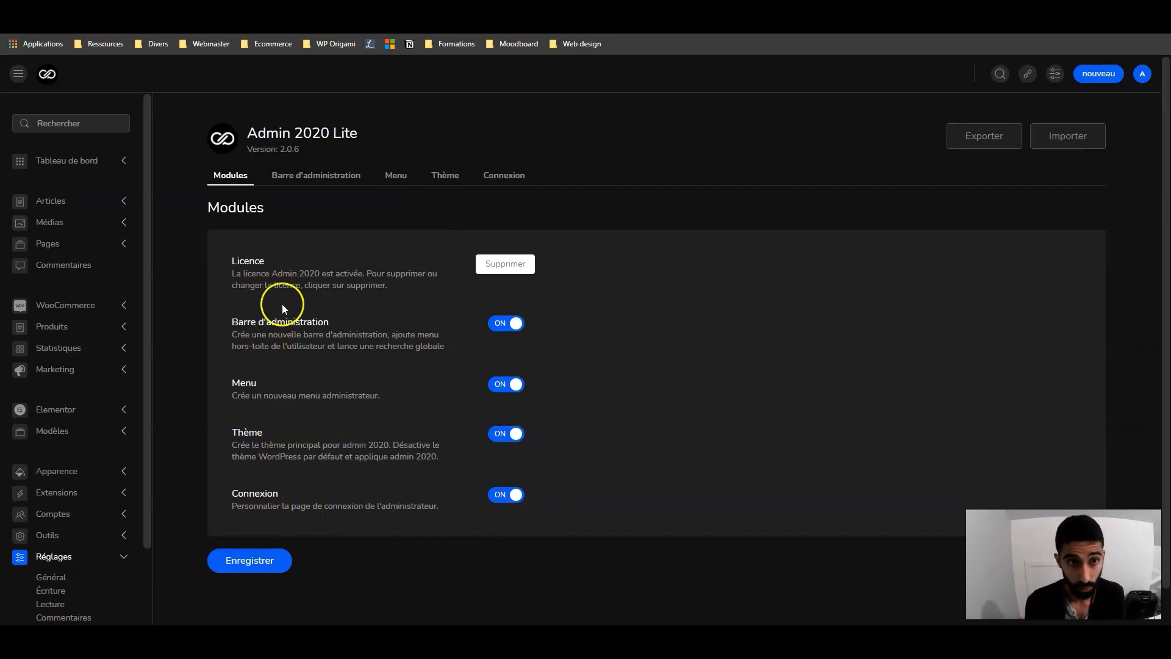
# Look through the Barre d'administration, Menu and Thème settings of Admin 2020 Lite
pyautogui.click(310, 177)
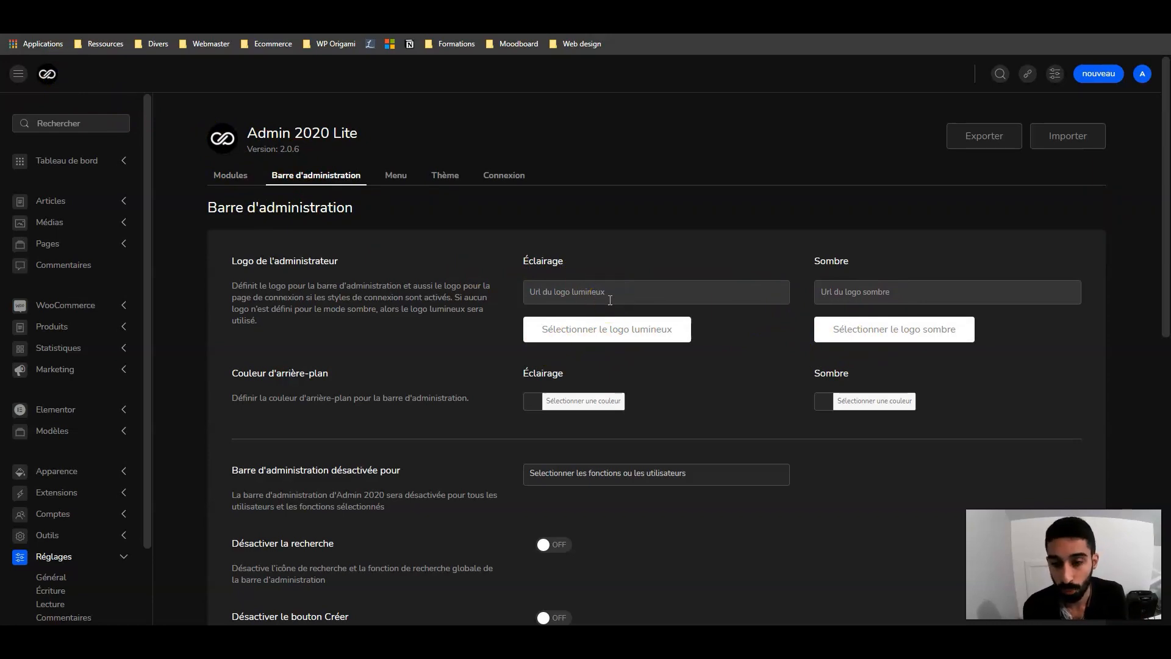
pyautogui.scroll(-2, 397, 344)
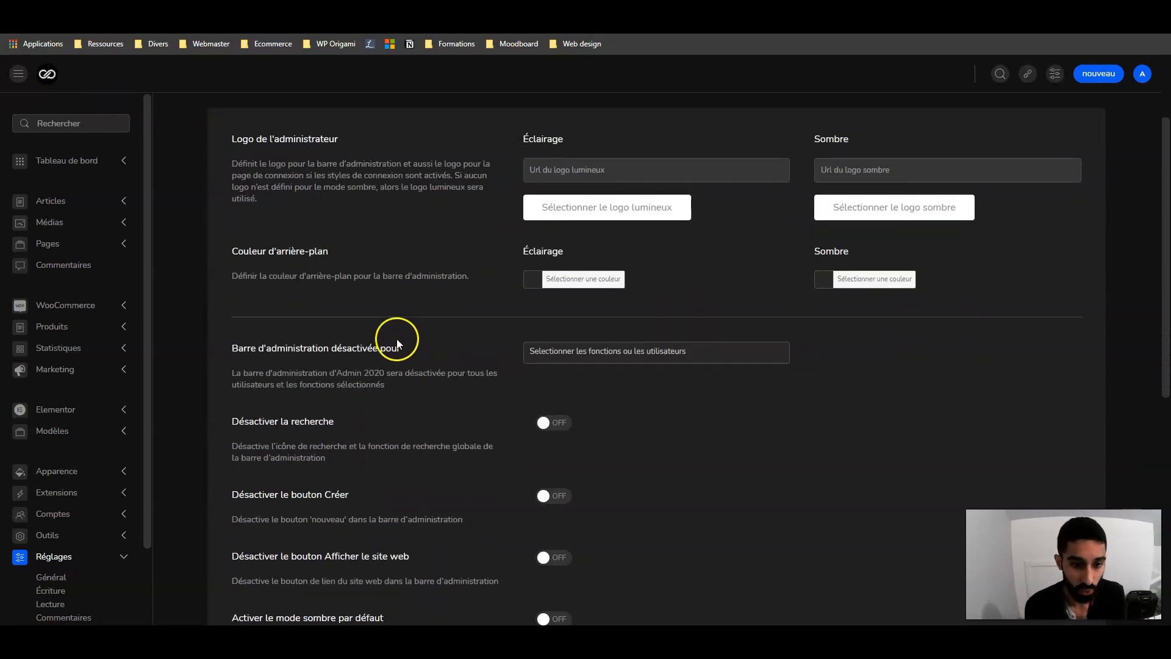
pyautogui.scroll(-5, 397, 344)
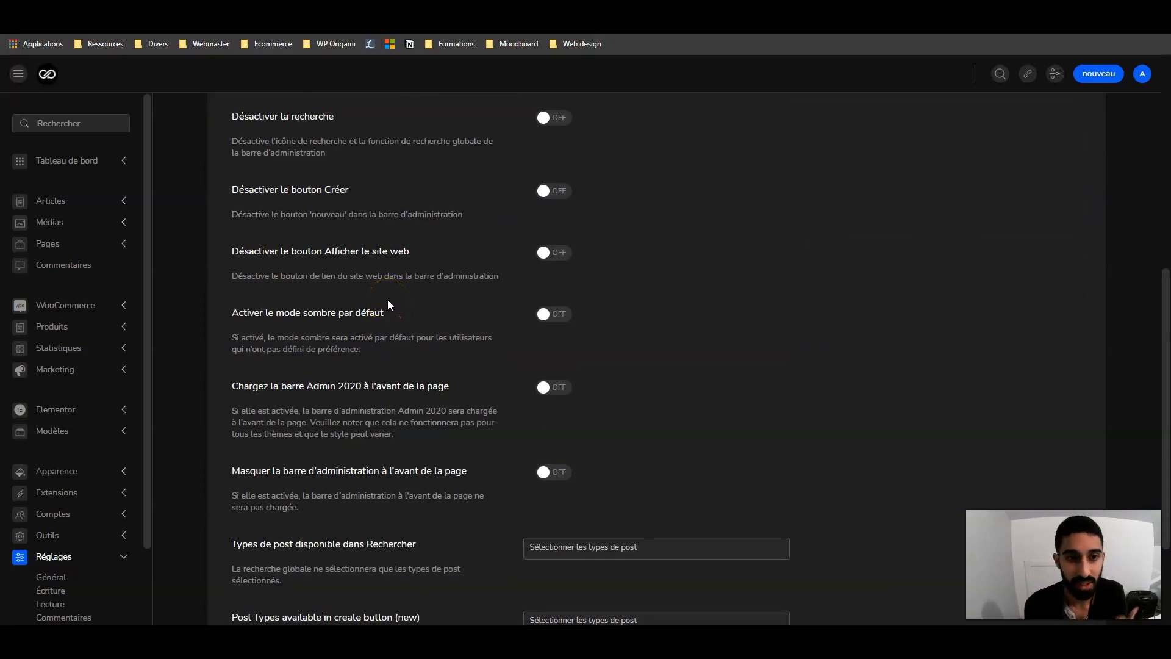
pyautogui.scroll(-1, 473, 337)
pyautogui.scroll(5, 465, 342)
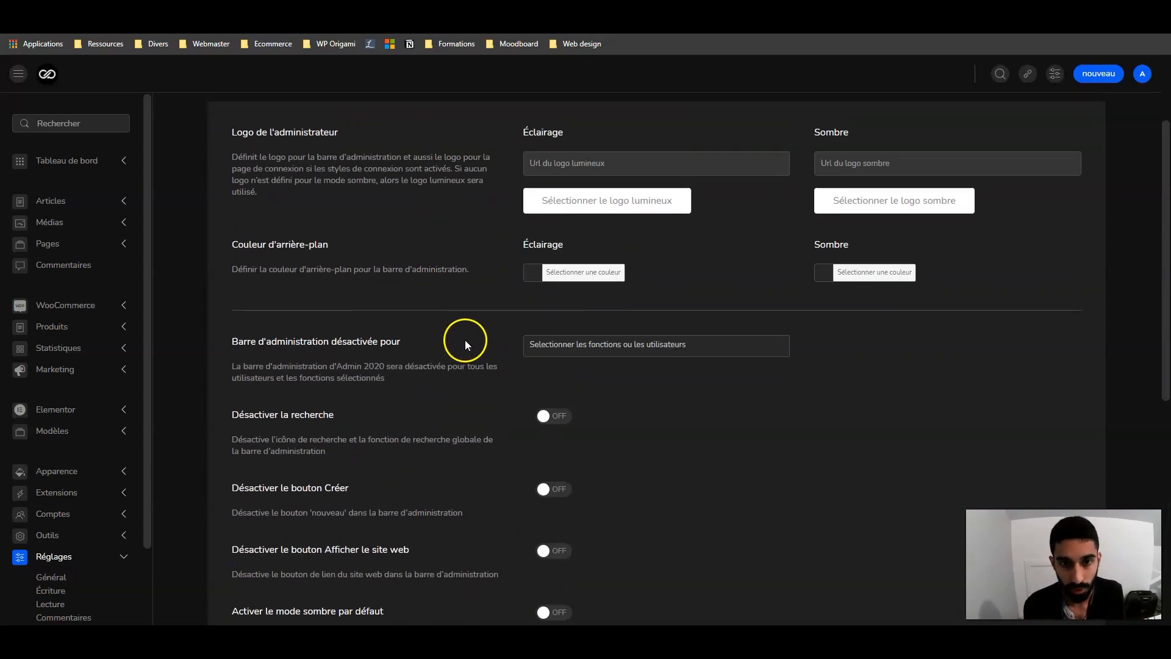
pyautogui.scroll(2, 466, 345)
pyautogui.click(397, 177)
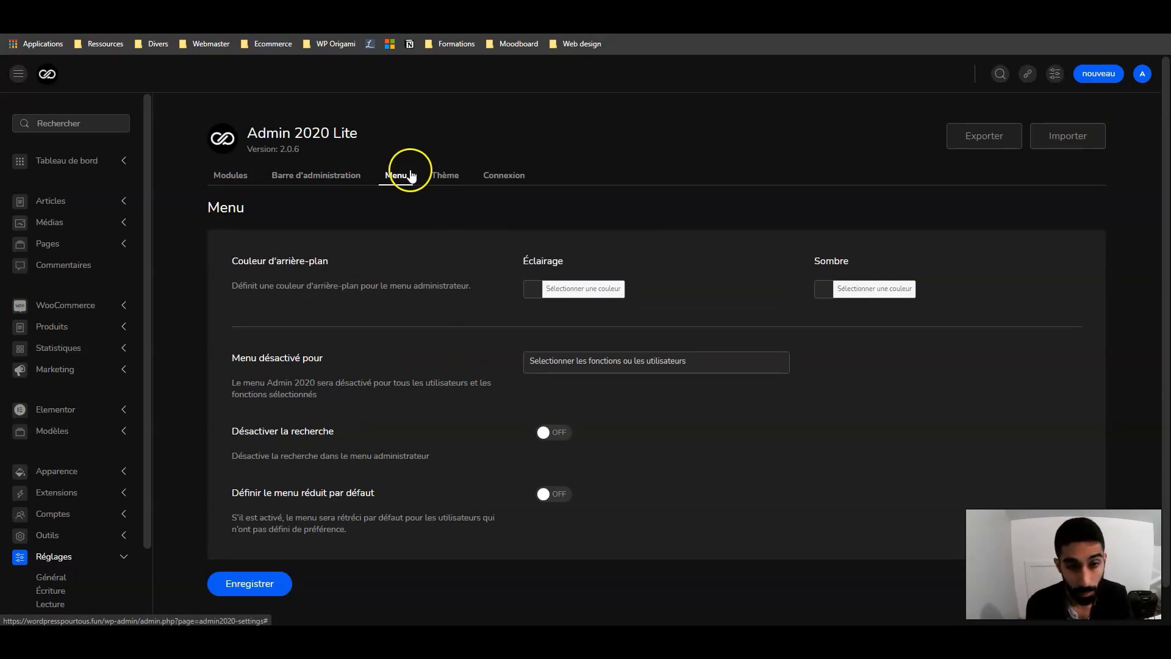
pyautogui.click(450, 178)
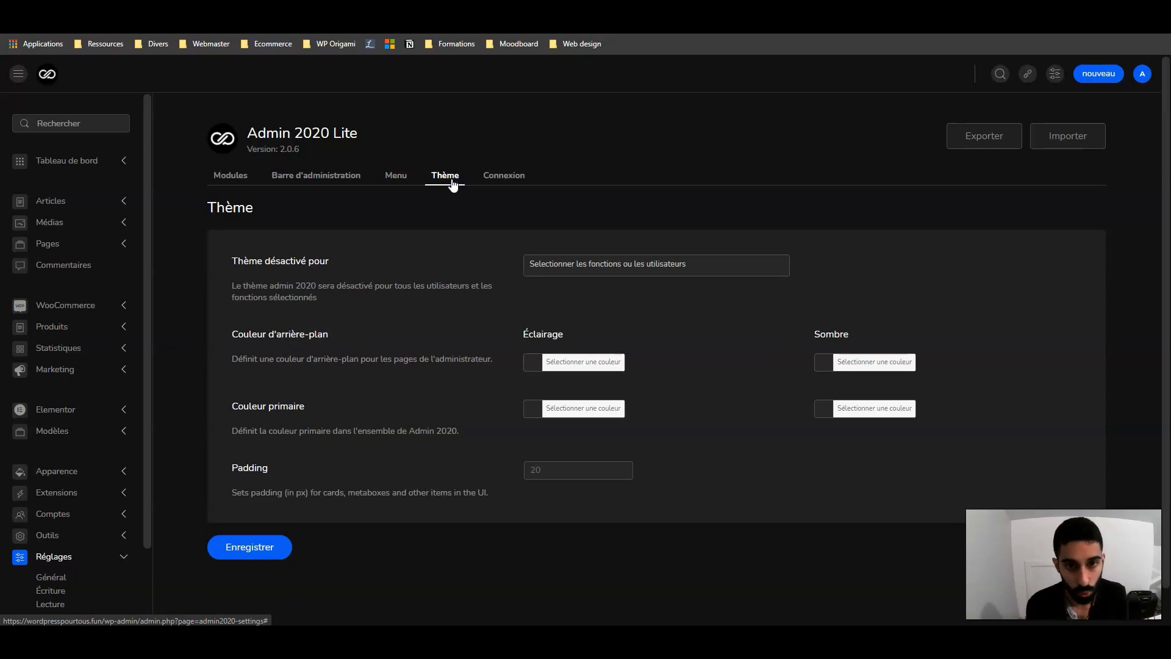
# Turn on Mode sombre in the Connexion settings and save the settings
pyautogui.click(494, 178)
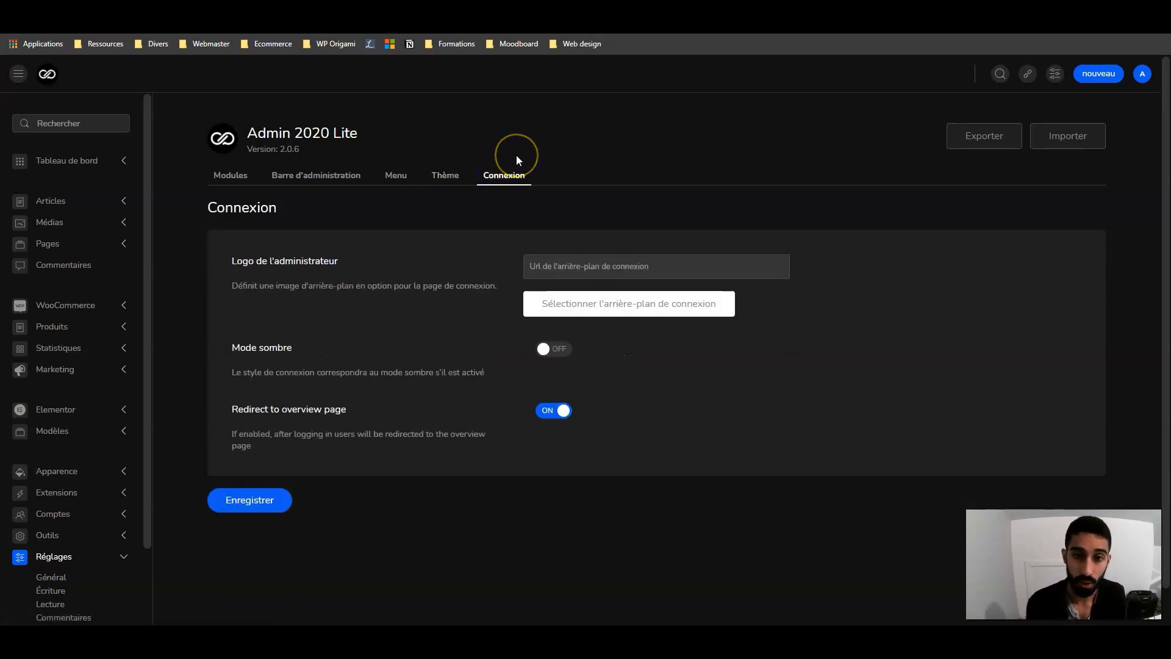
pyautogui.click(550, 348)
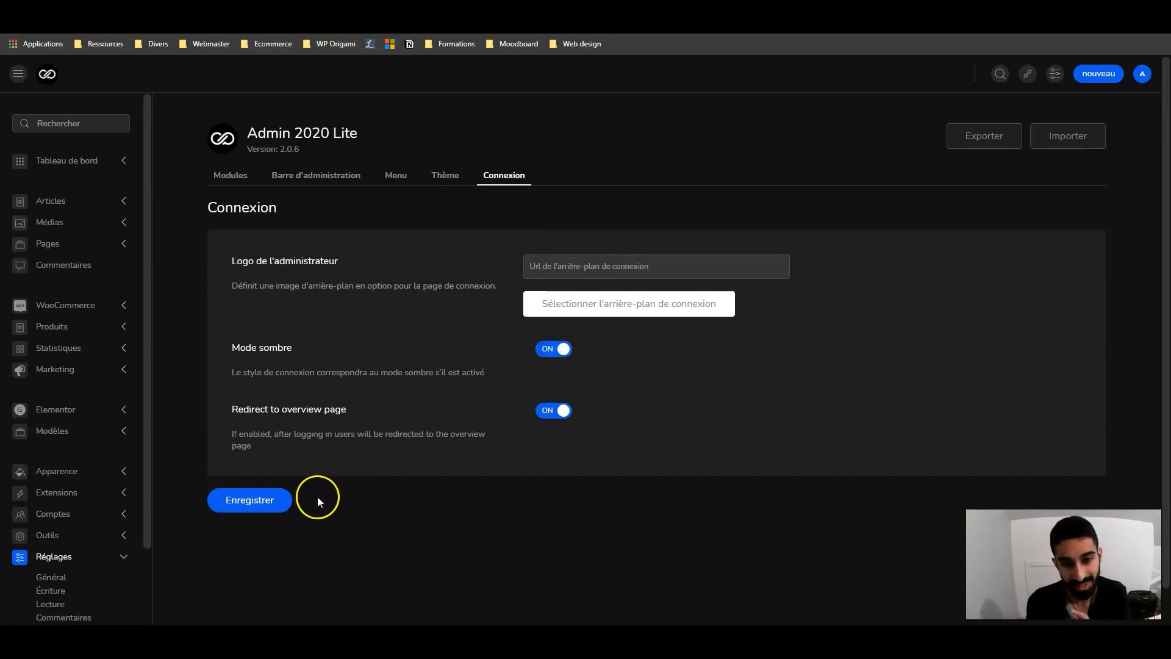
pyautogui.click(280, 504)
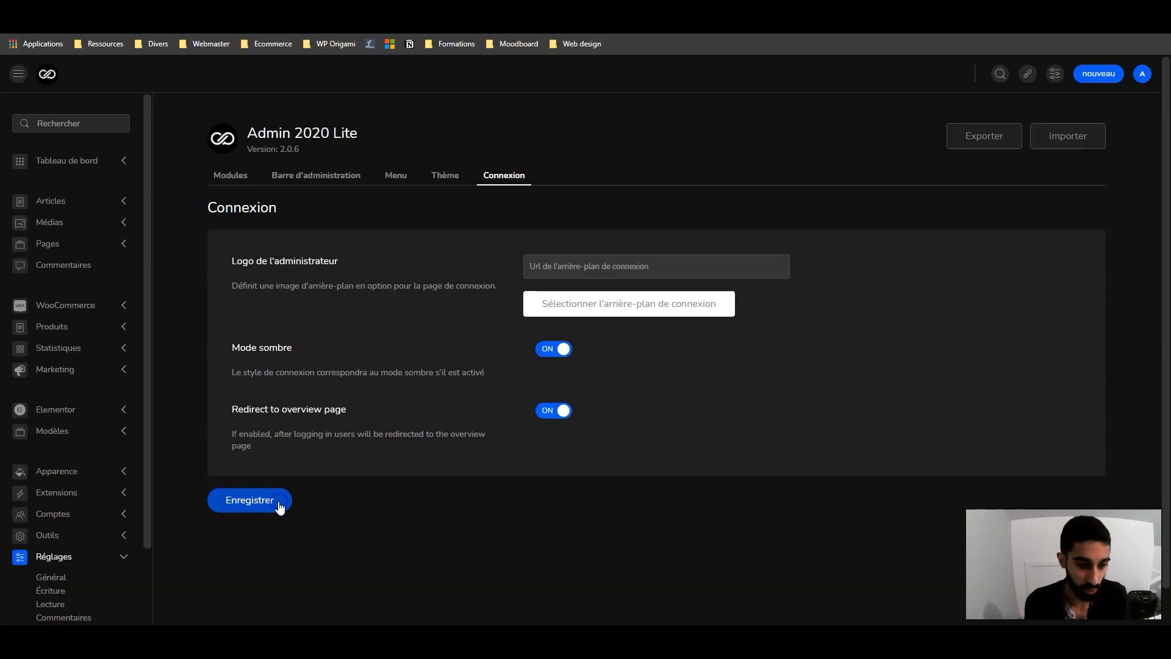
pyautogui.click(231, 508)
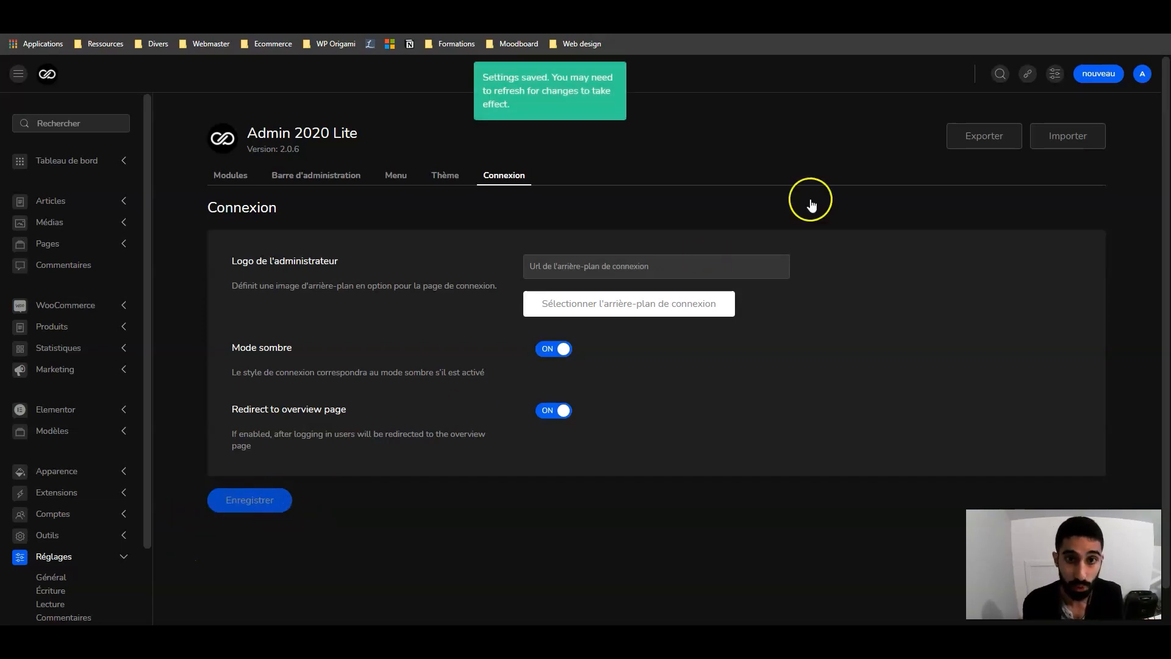
# Open a private browsing window and load the site's wp-admin address to view the login page
pyautogui.click(1159, 23)
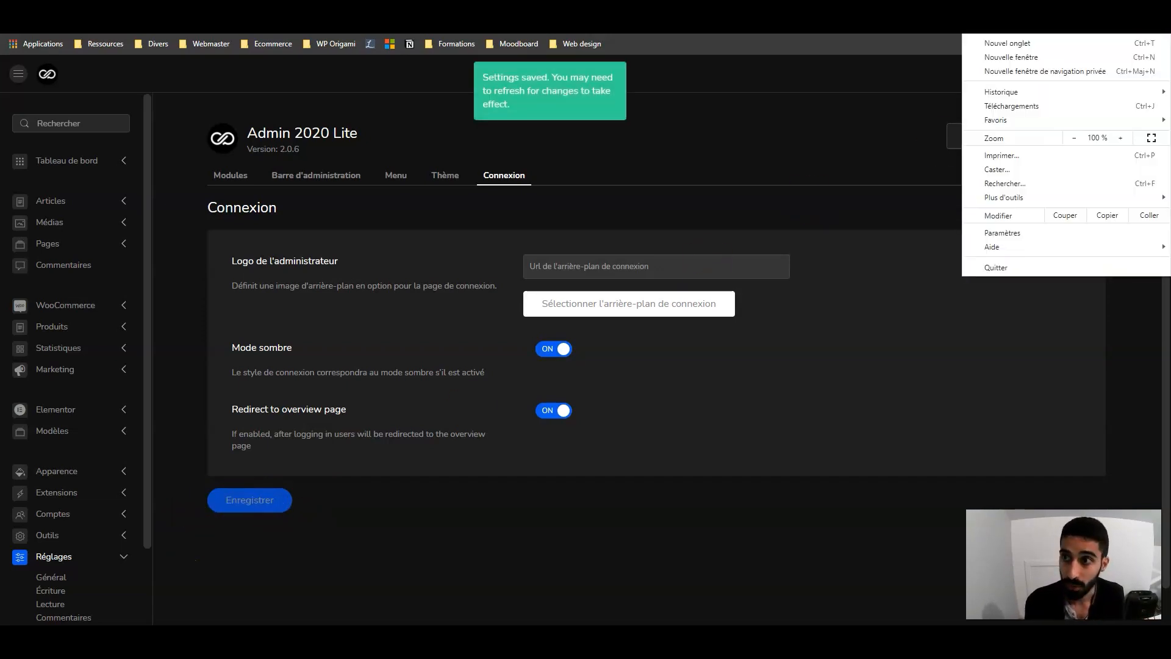
pyautogui.click(291, 92)
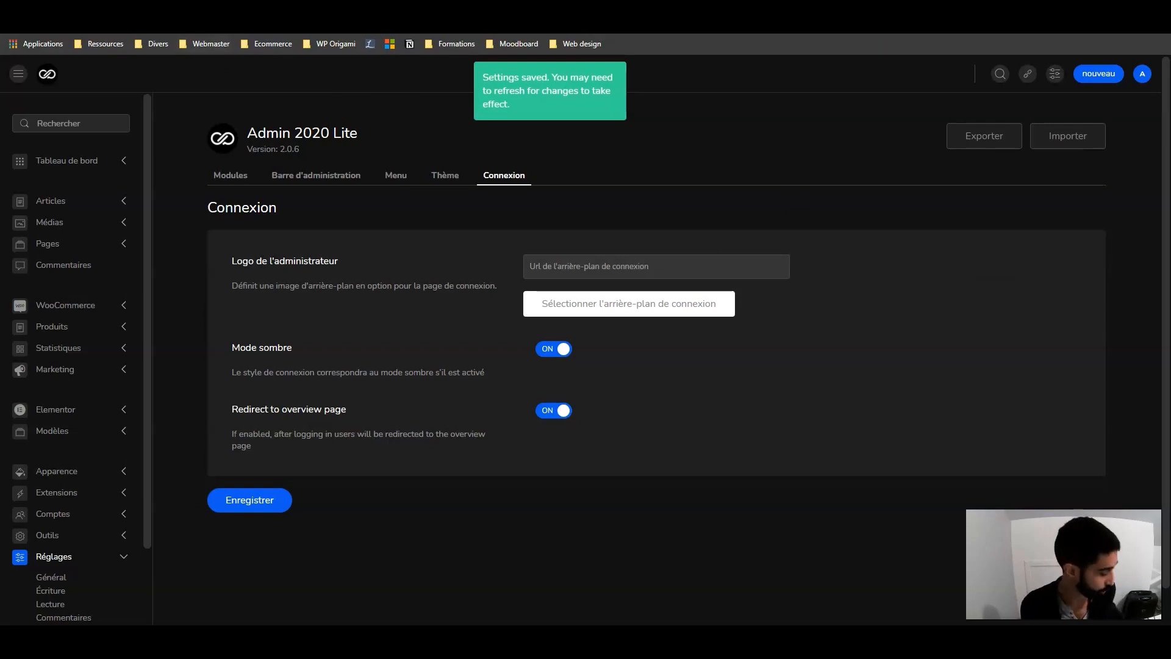
pyautogui.click(1160, 23)
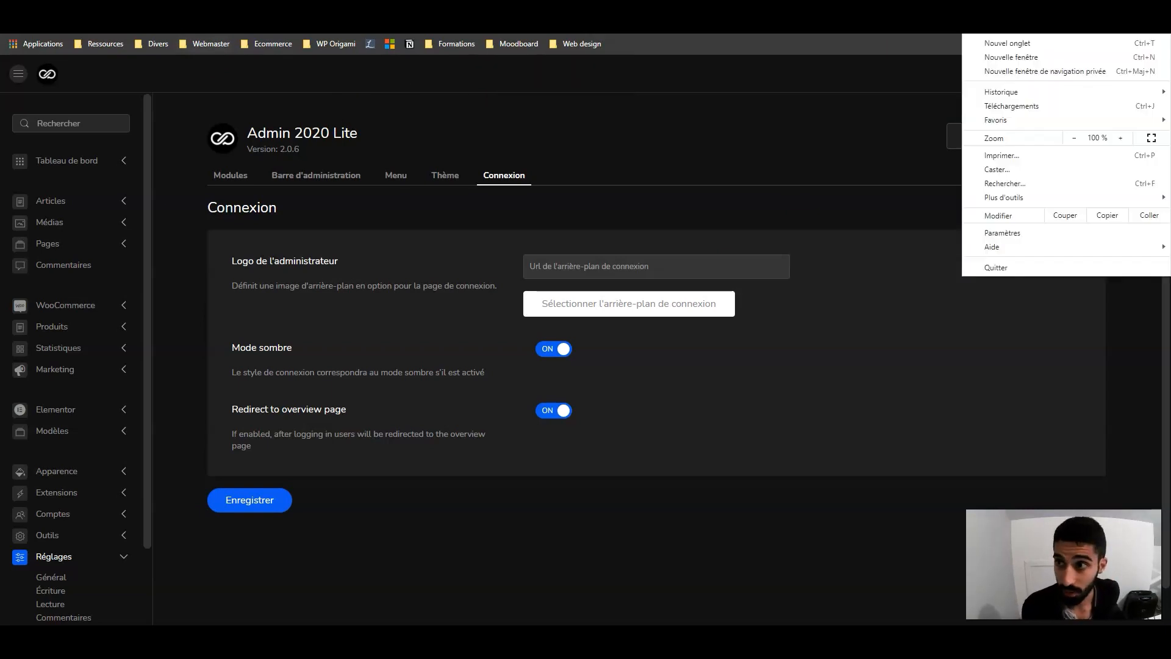
pyautogui.click(1088, 71)
pyautogui.write('https://wordpresspourtous.live/wp-admin')
pyautogui.press('Return')
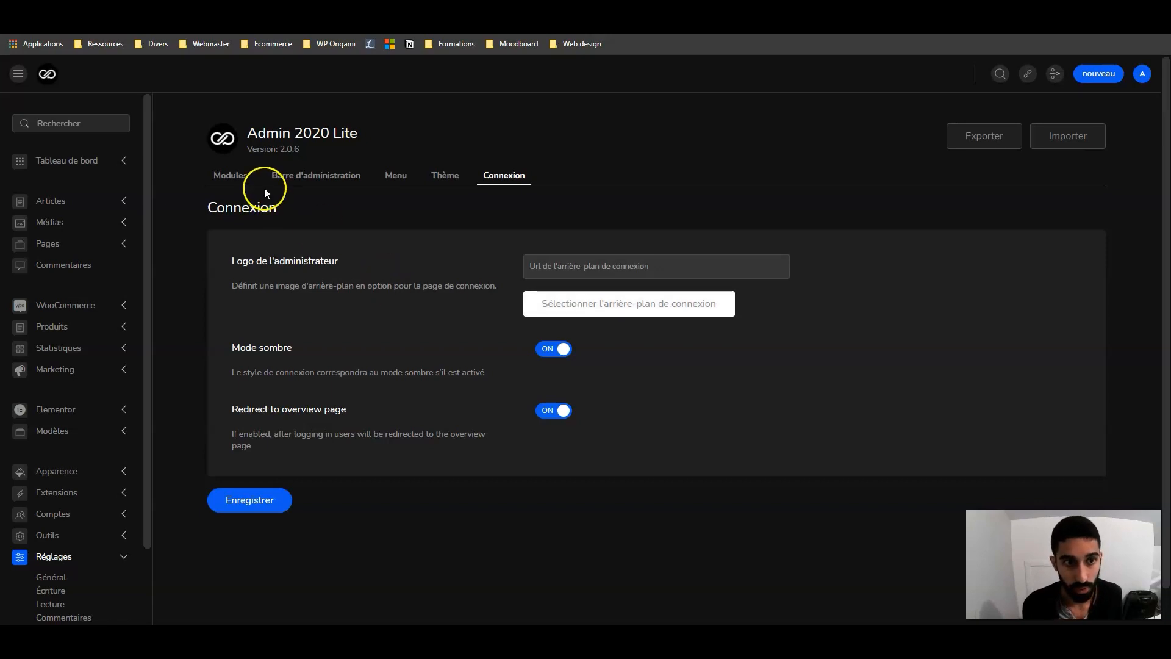
# Return to the Modules settings and expand the Tableau de bord submenu
pyautogui.click(286, 178)
pyautogui.click(238, 174)
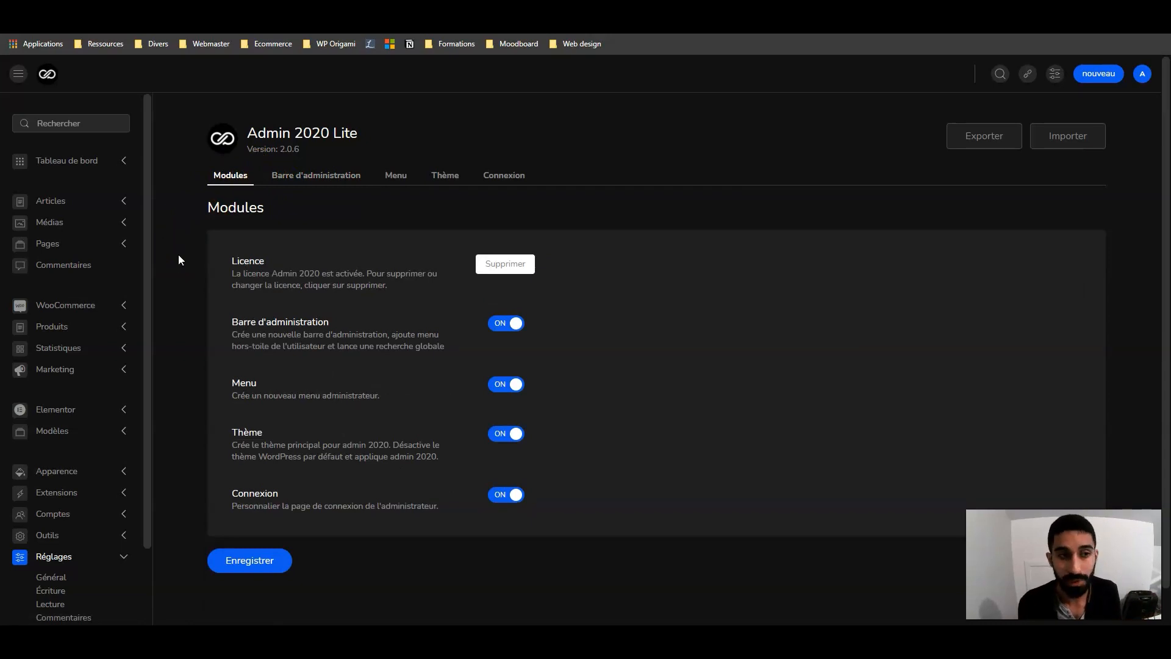
pyautogui.click(125, 160)
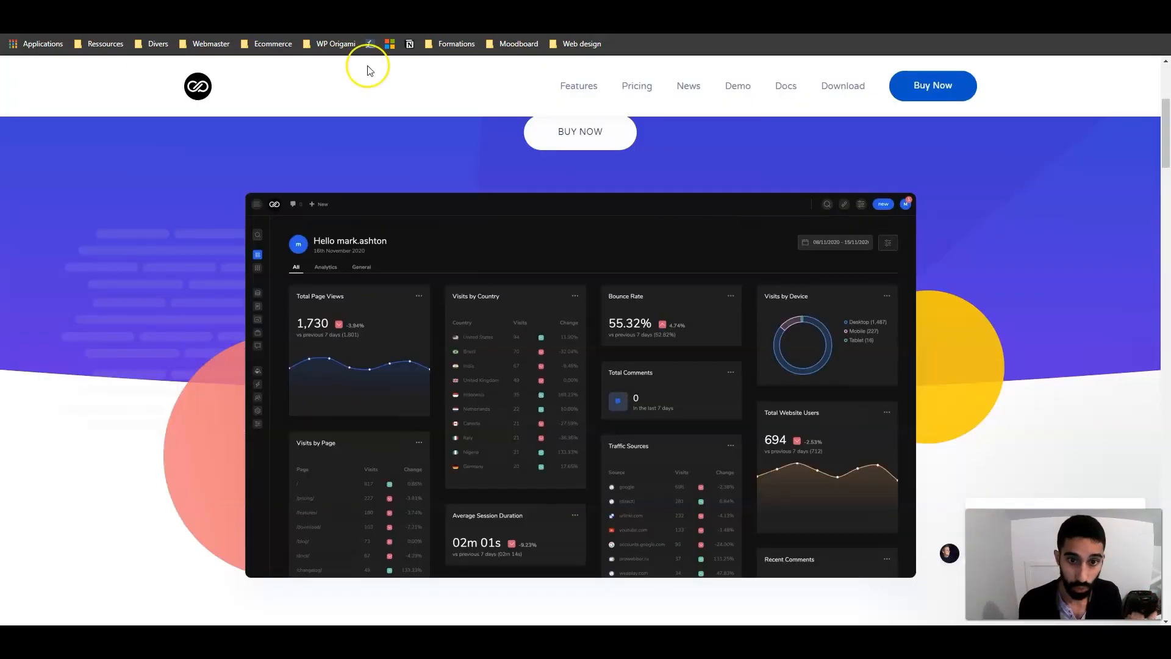
# View the dashboard preview on the Admin 2020 product page and return to the WordPress dashboard
pyautogui.click(296, 243)
pyautogui.click(267, 262)
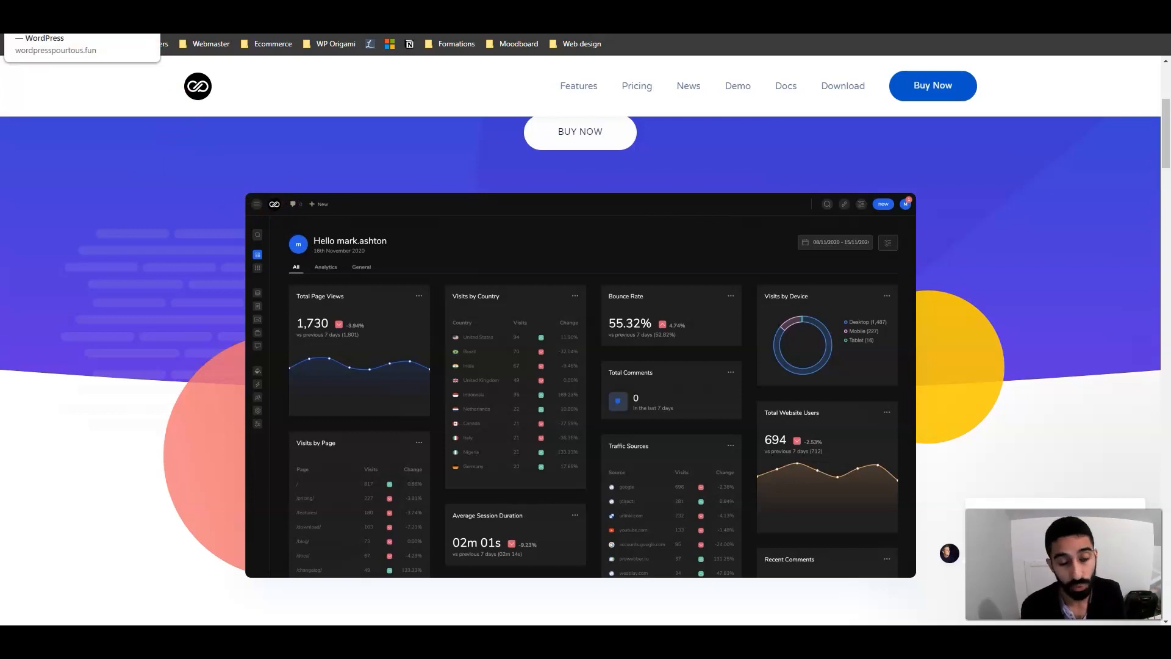
pyautogui.click(79, 8)
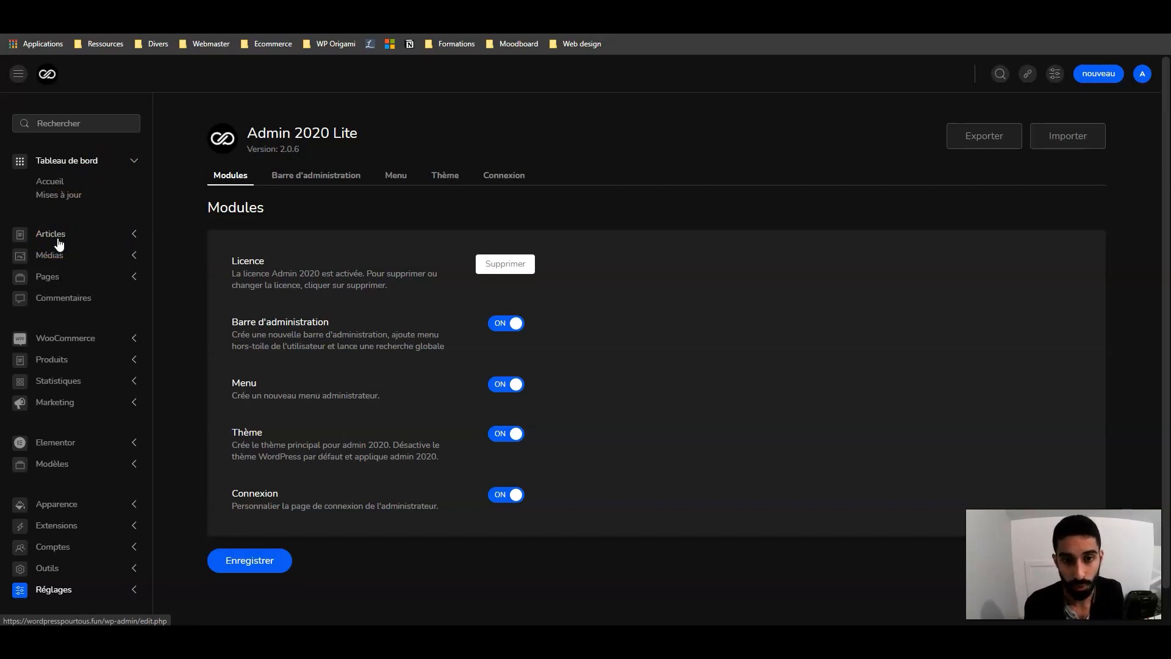
# Open the list of all pages in the WordPress dashboard and collapse the Pages submenu
pyautogui.click(104, 231)
pyautogui.click(58, 292)
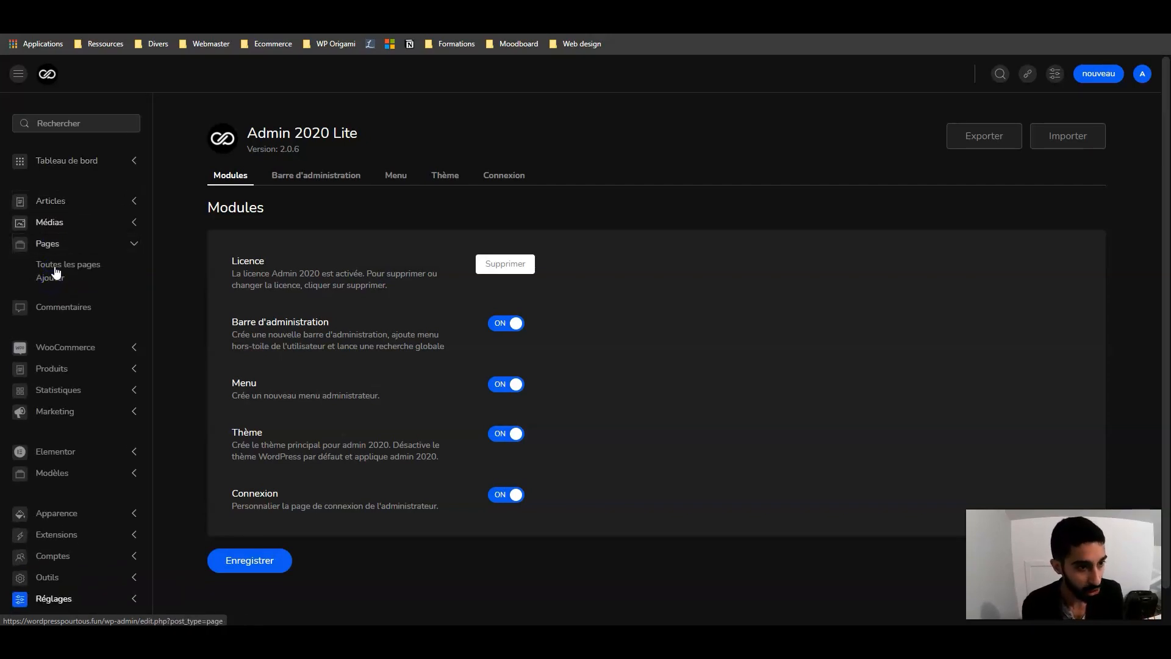
pyautogui.click(56, 267)
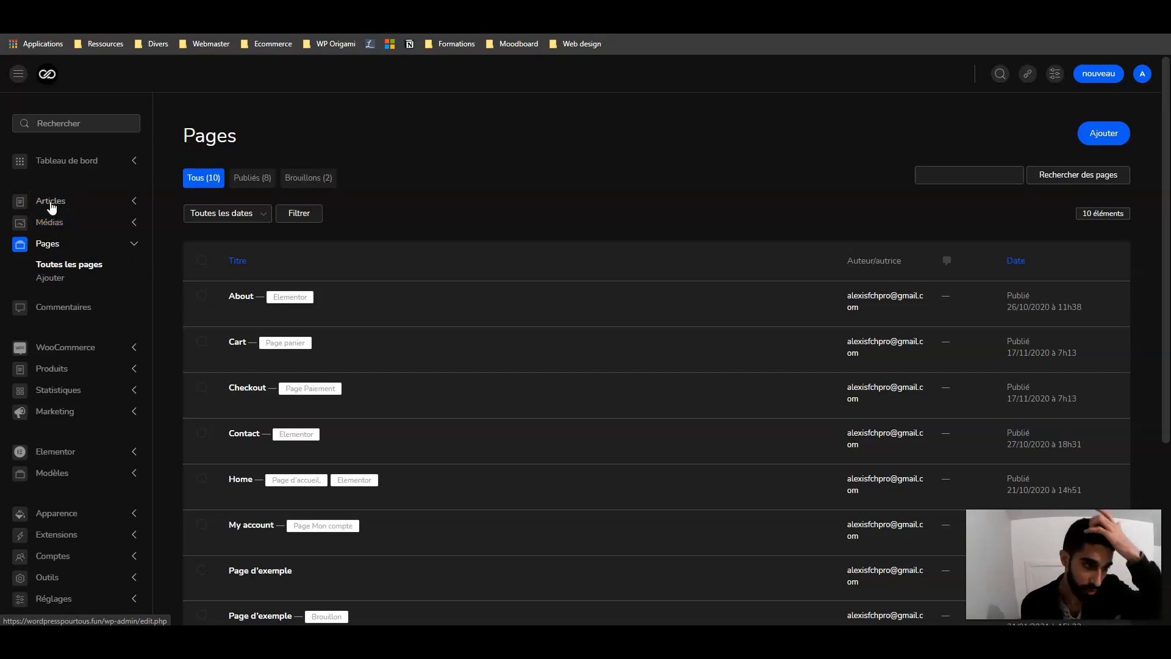
pyautogui.click(131, 243)
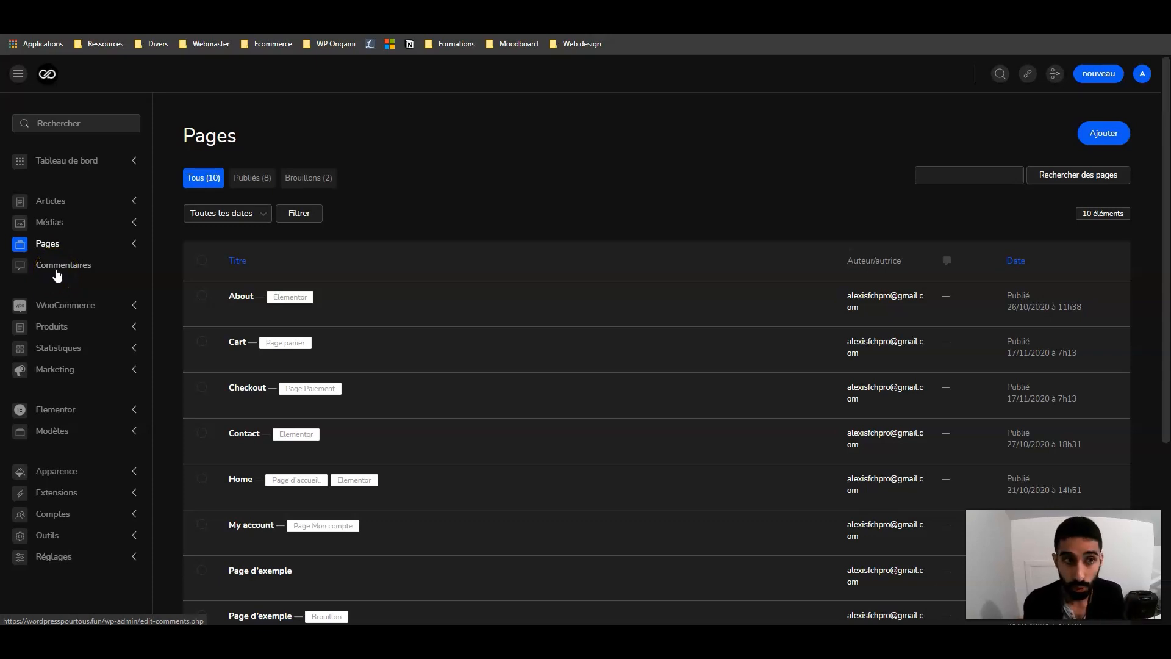
pyautogui.click(72, 202)
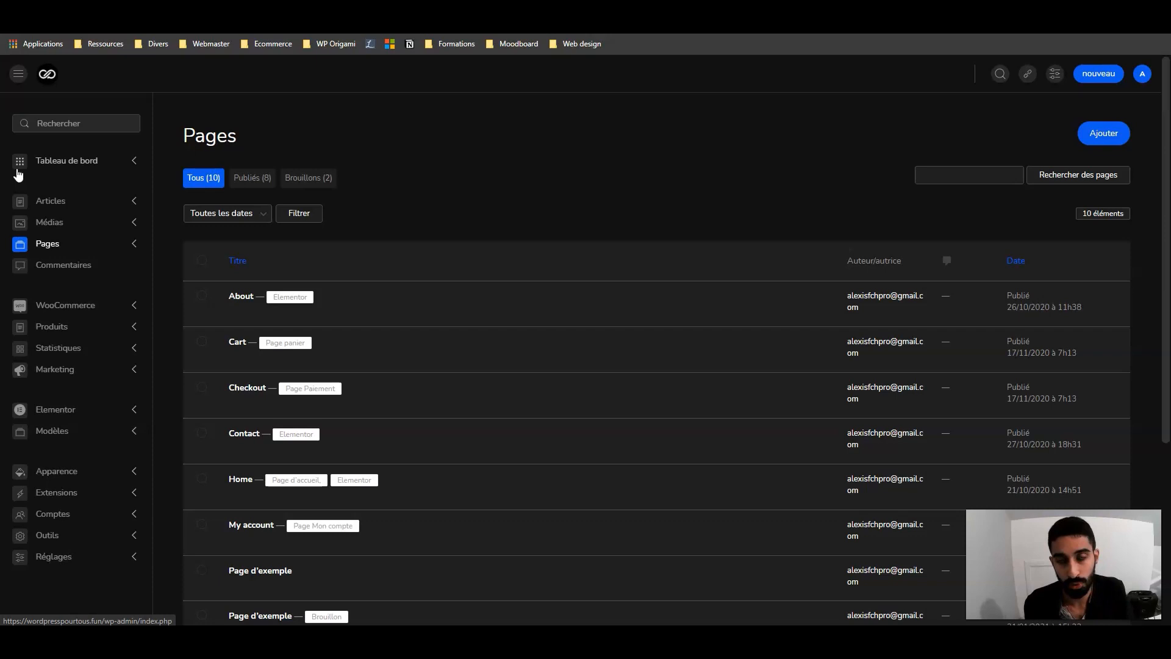
# Switch to the Admin 2020 product page and look over its pricing plans
pyautogui.click(112, 102)
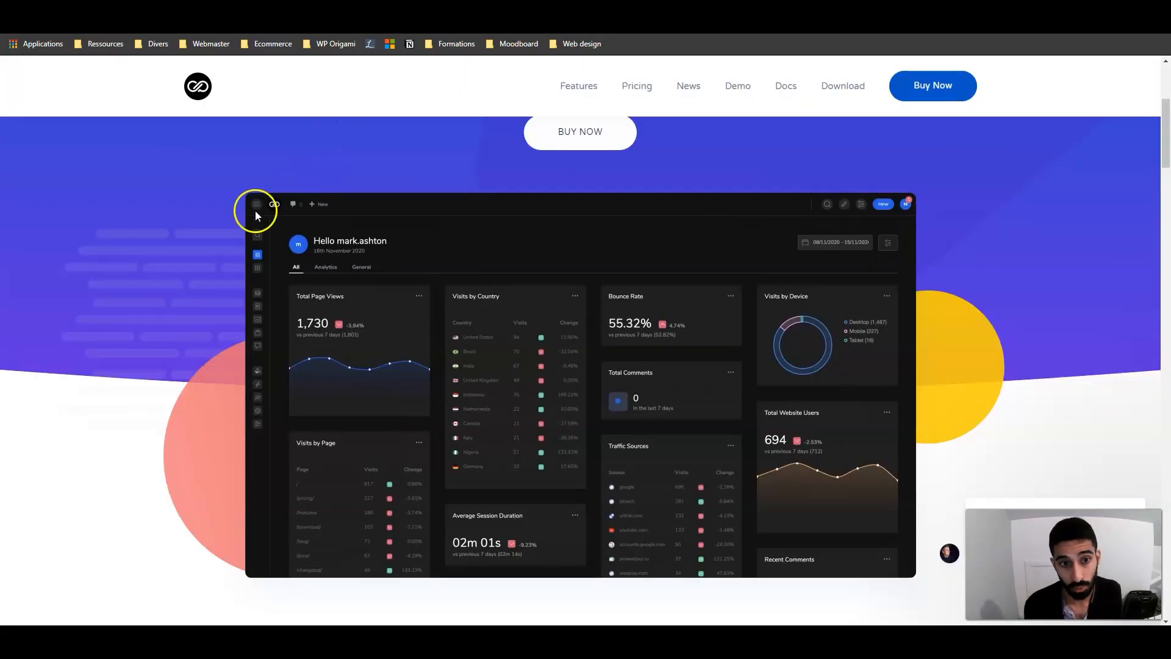
pyautogui.scroll(-20, 202, 229)
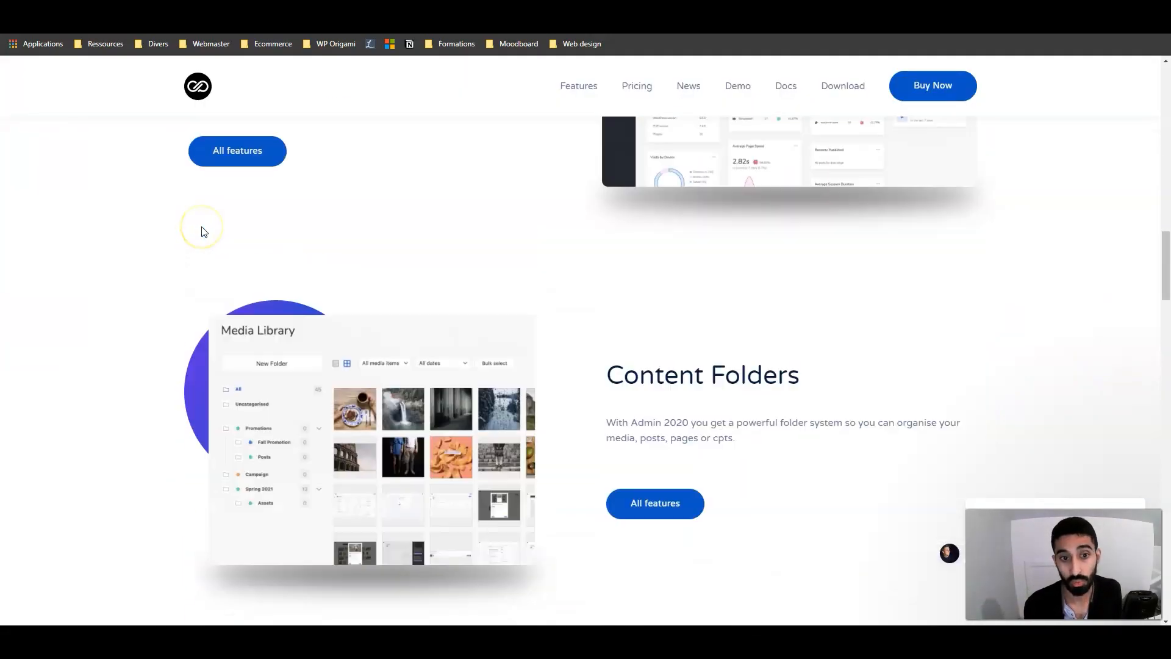
pyautogui.scroll(-10, 202, 231)
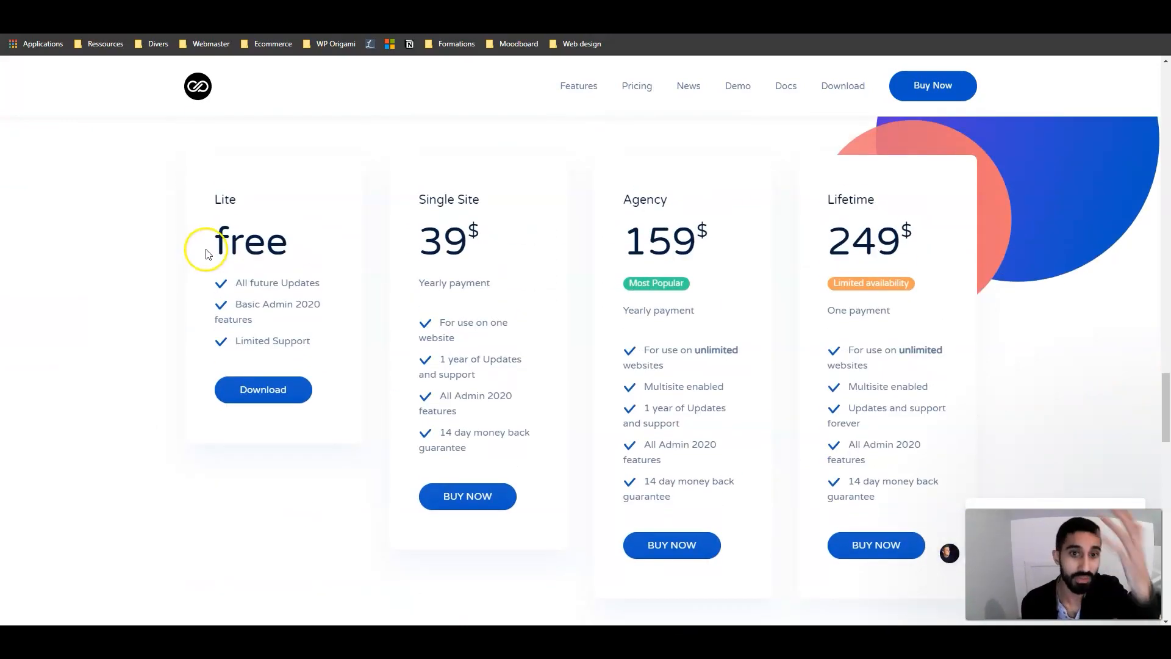
pyautogui.scroll(10, 202, 244)
pyautogui.scroll(8, 212, 247)
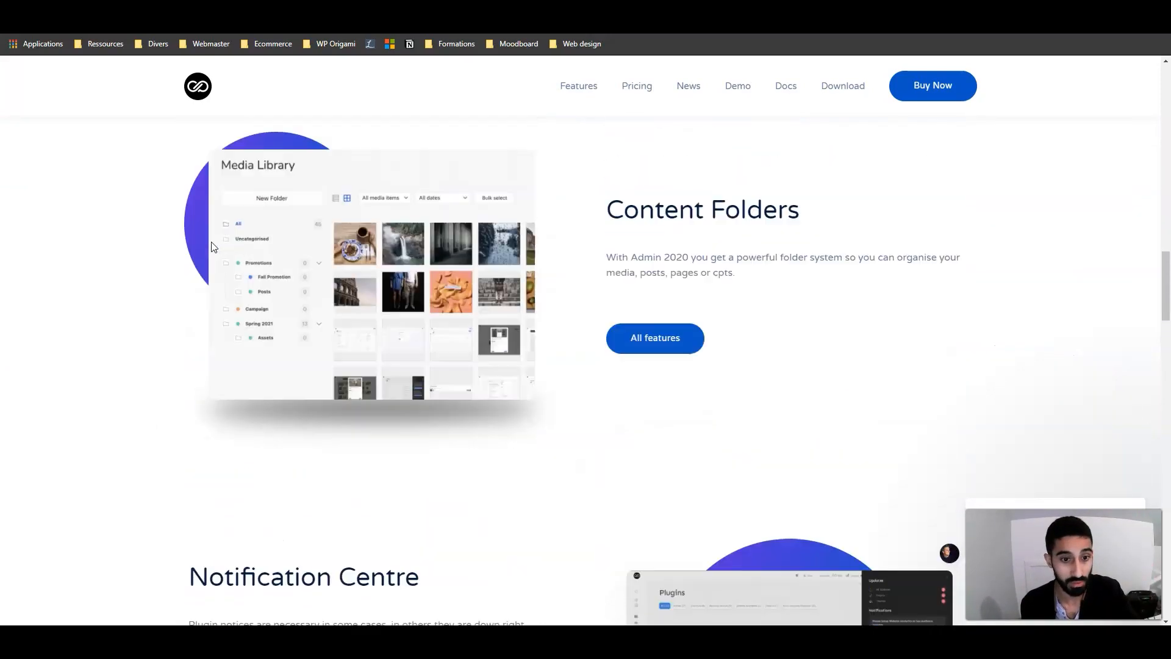
# Examine the product page's Content Folders, Fully Modular and digital asset management sections, along with the dashboard preview
pyautogui.scroll(2, 509, 267)
pyautogui.scroll(3, 345, 332)
pyautogui.scroll(-5, 410, 327)
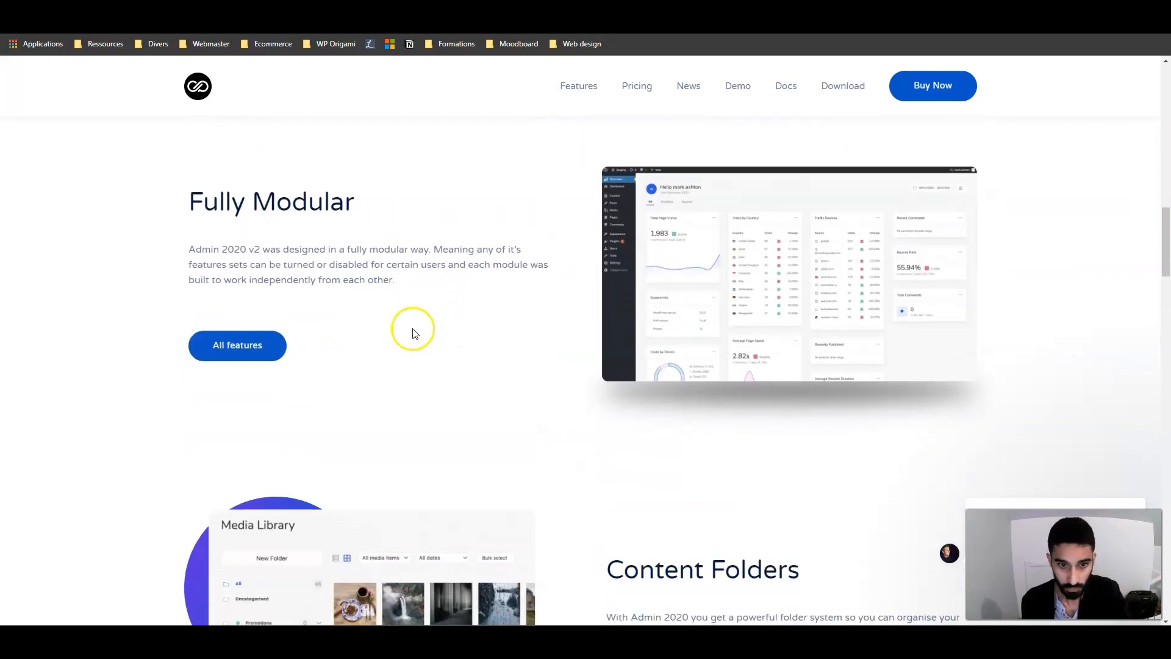
pyautogui.scroll(6, 269, 381)
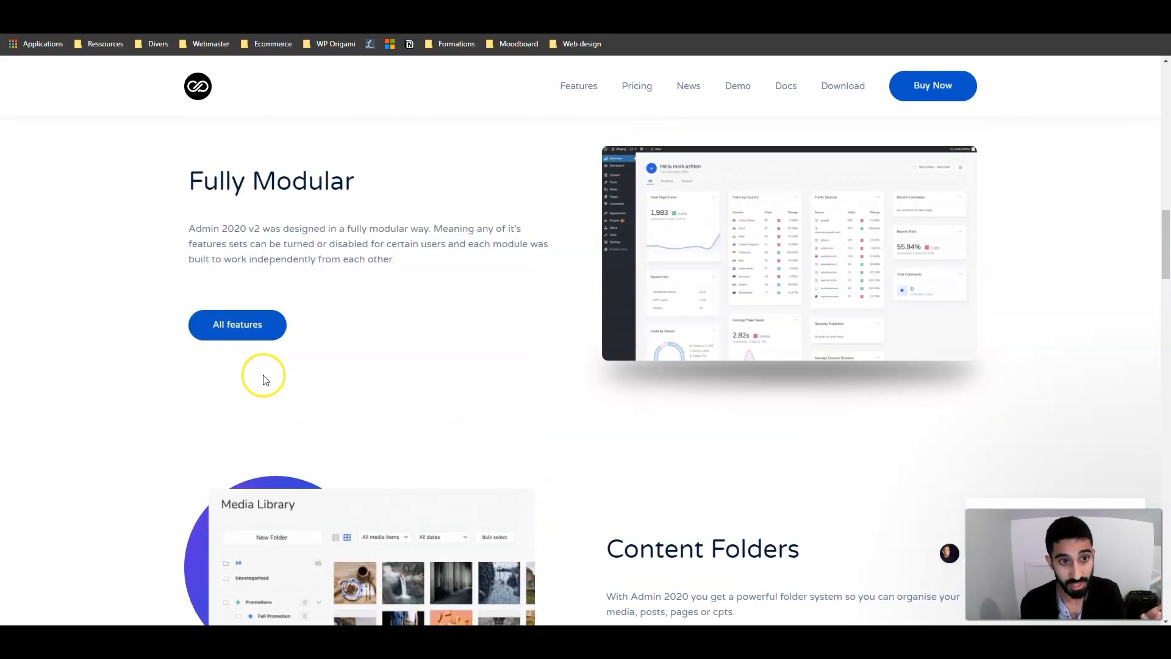
pyautogui.scroll(2, 420, 335)
pyautogui.scroll(-1, 400, 329)
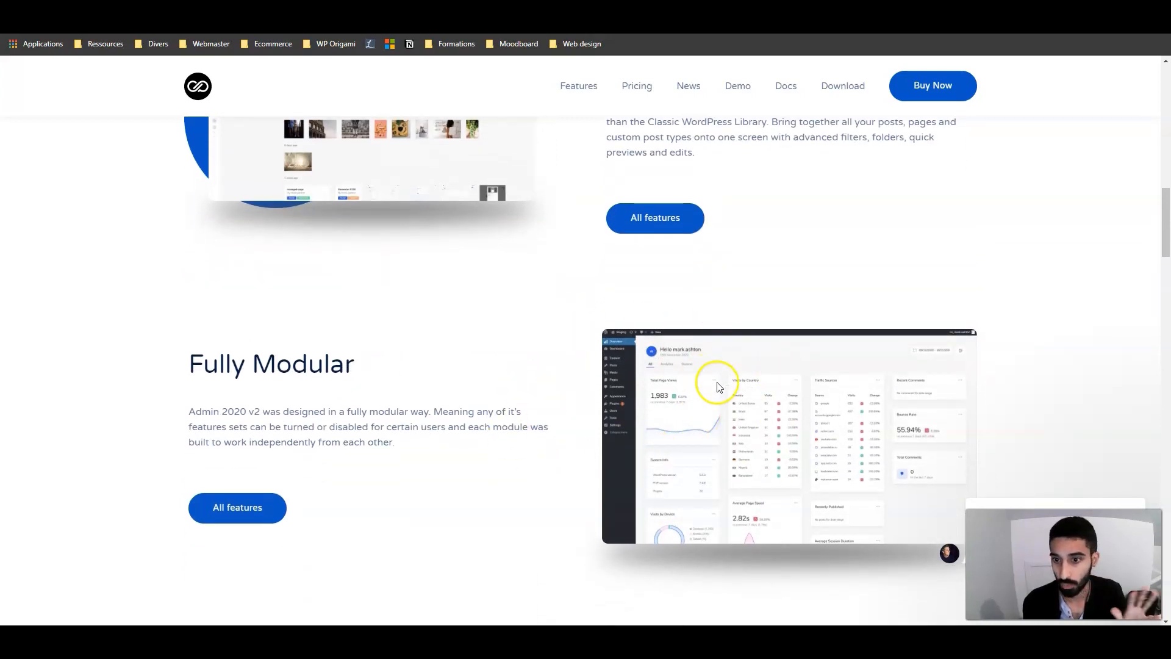
pyautogui.scroll(4, 561, 367)
pyautogui.scroll(3, 537, 359)
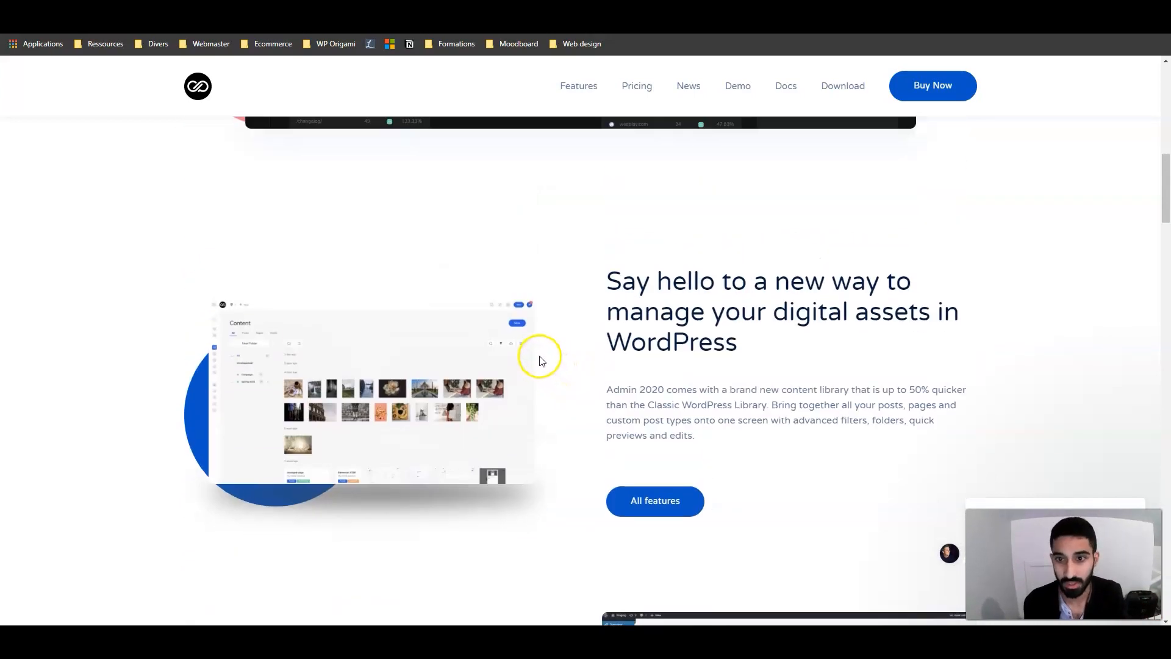
pyautogui.scroll(-2, 535, 359)
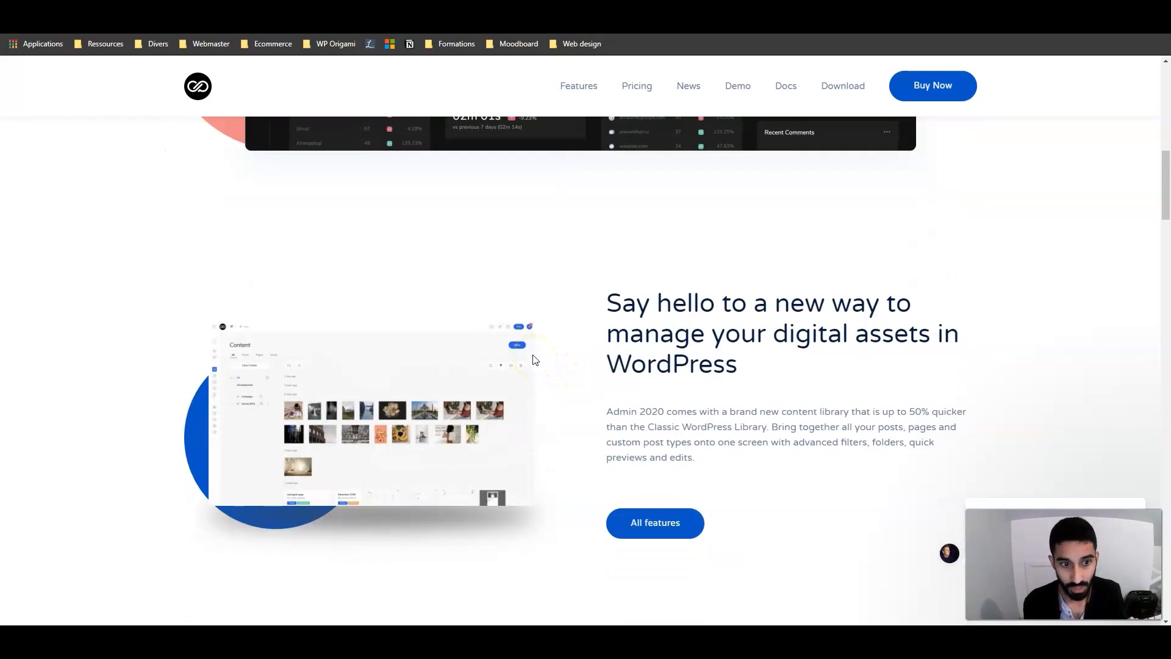
pyautogui.scroll(6, 525, 335)
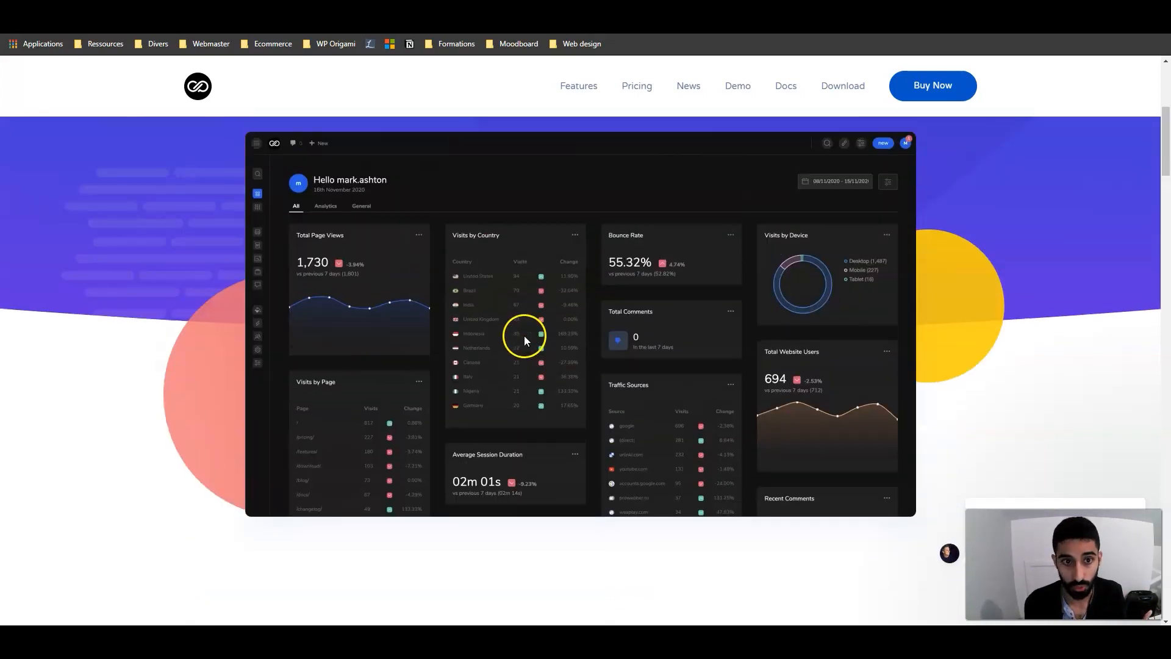
# Read the Notification Centre section, the pricing plans and the Admin 2020 Lite versus Pro feature comparison
pyautogui.scroll(-15, 493, 325)
pyautogui.scroll(-5, 482, 317)
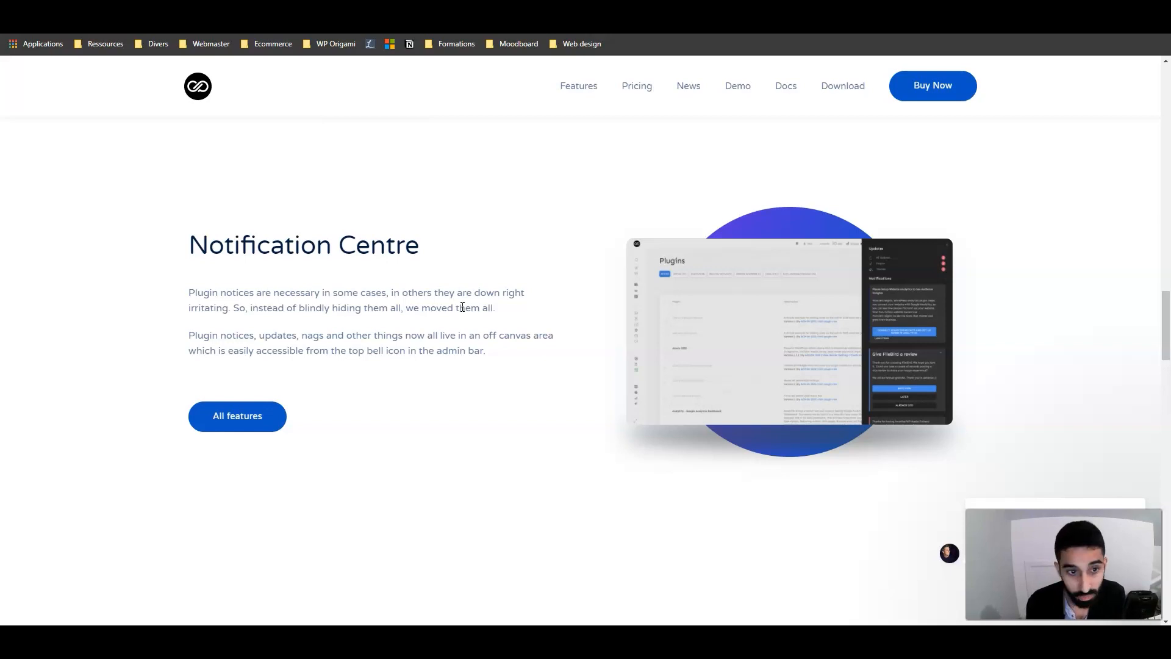
pyautogui.click(400, 262)
pyautogui.scroll(-10, 372, 225)
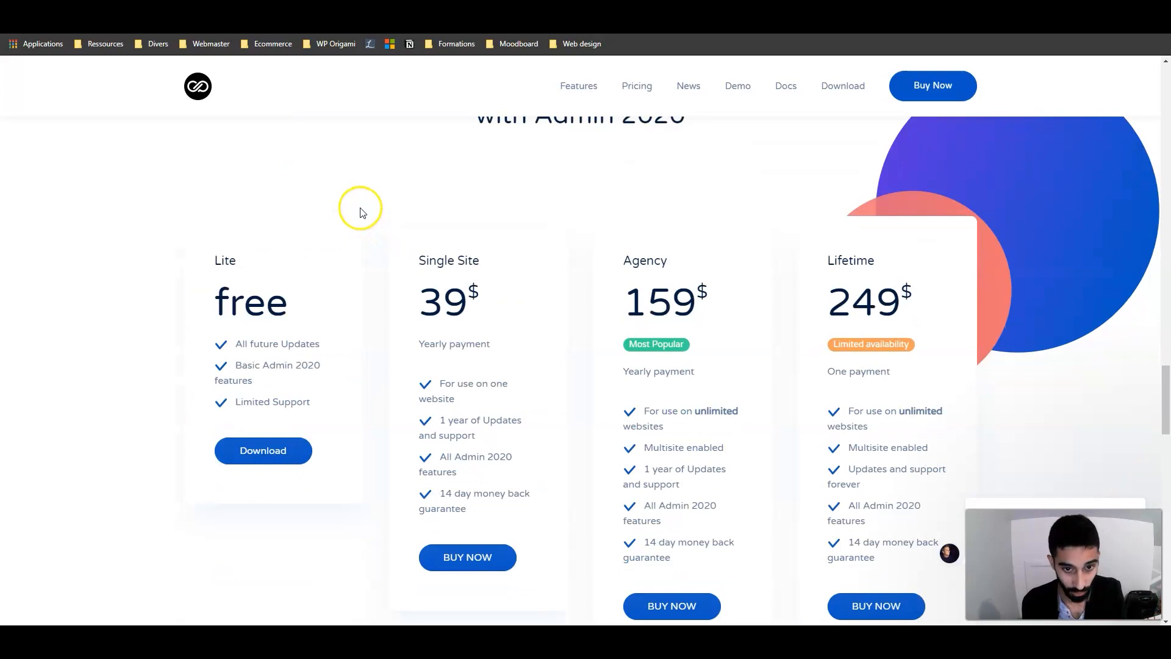
pyautogui.scroll(-7, 360, 214)
pyautogui.scroll(-4, 354, 208)
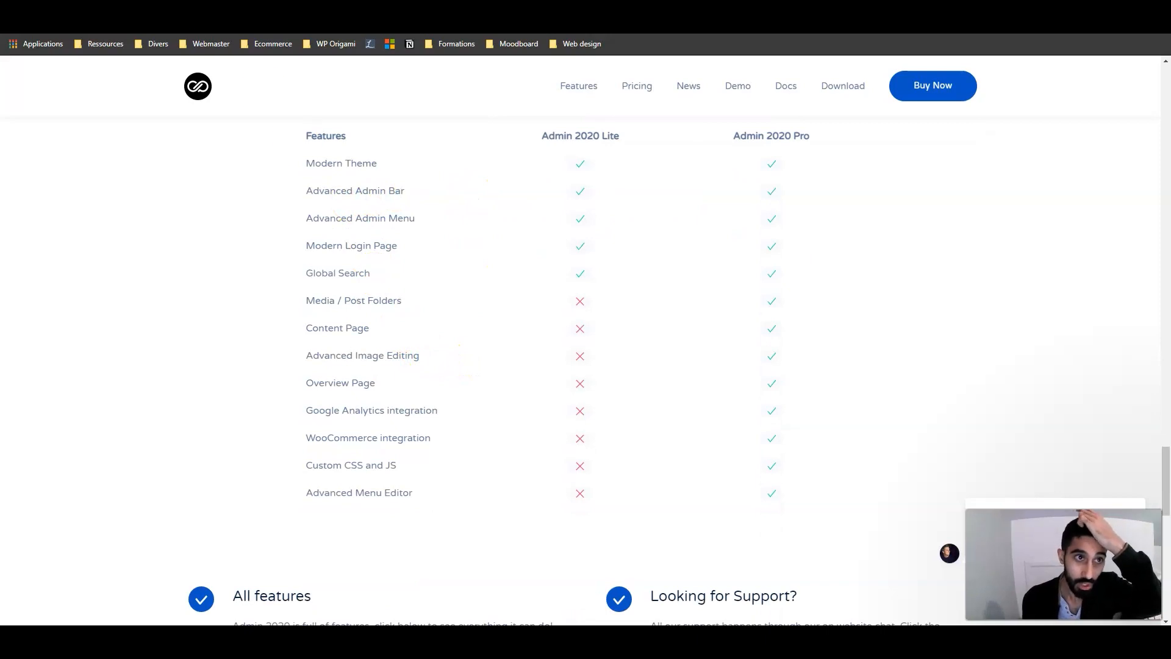
# Switch back to the WordPress dashboard and open the list of installed extensions
pyautogui.click(61, 6)
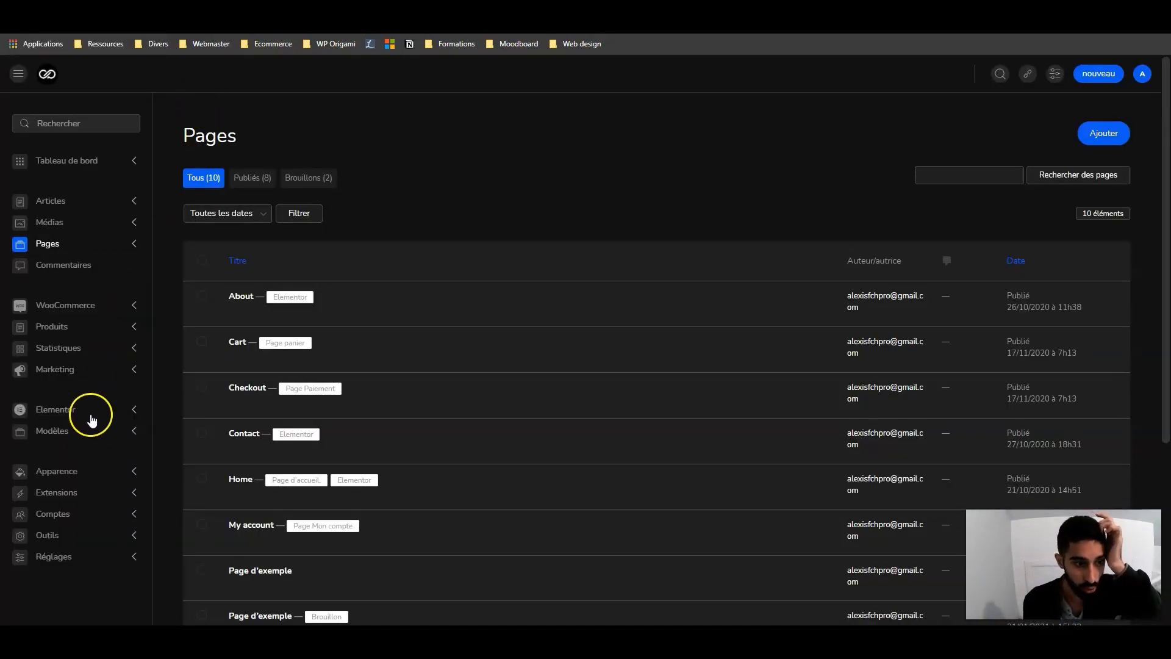
pyautogui.click(100, 497)
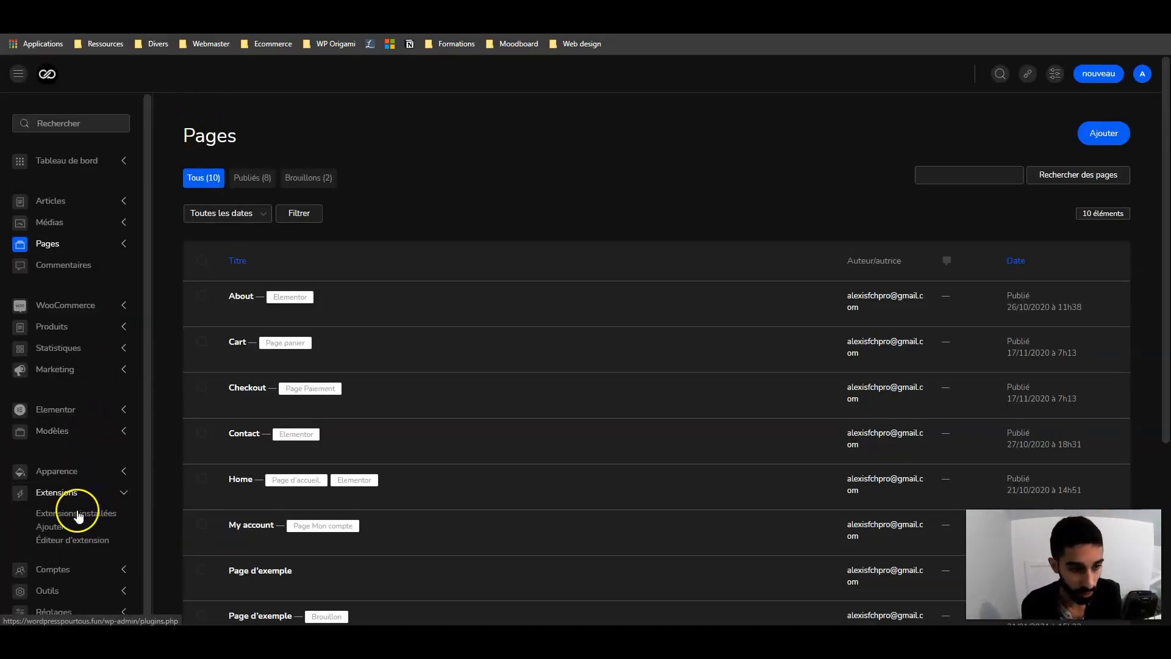
pyautogui.click(72, 513)
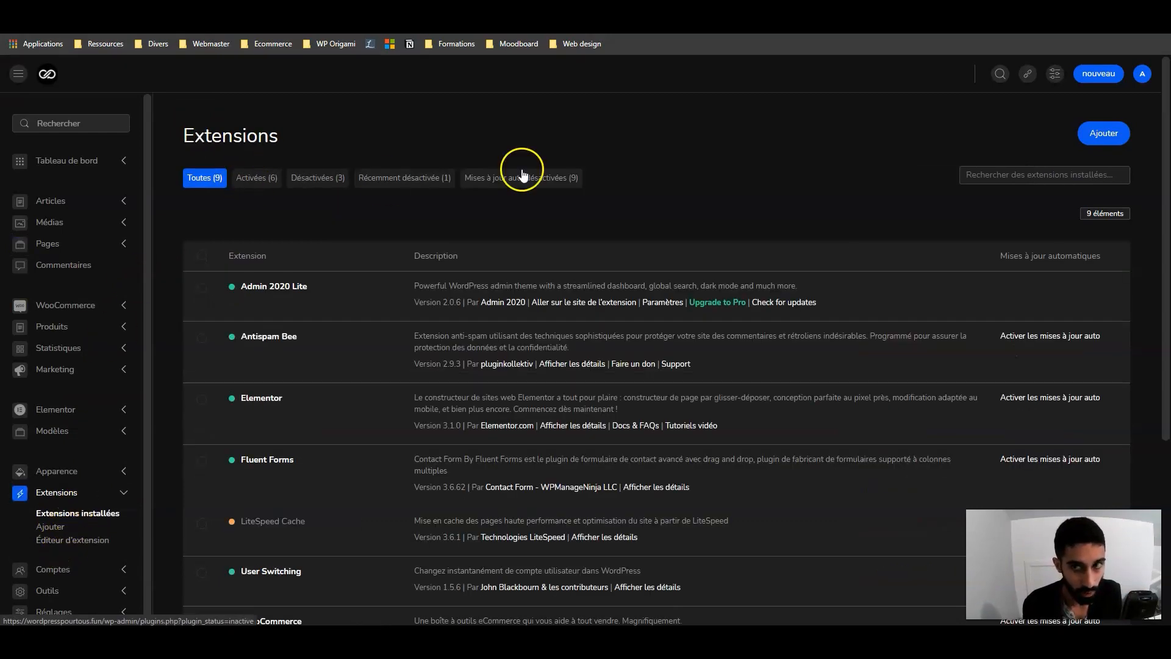
# Browse the featured plugins on the page for adding extensions, collapsing the admin menu and expanding it again
pyautogui.click(1103, 133)
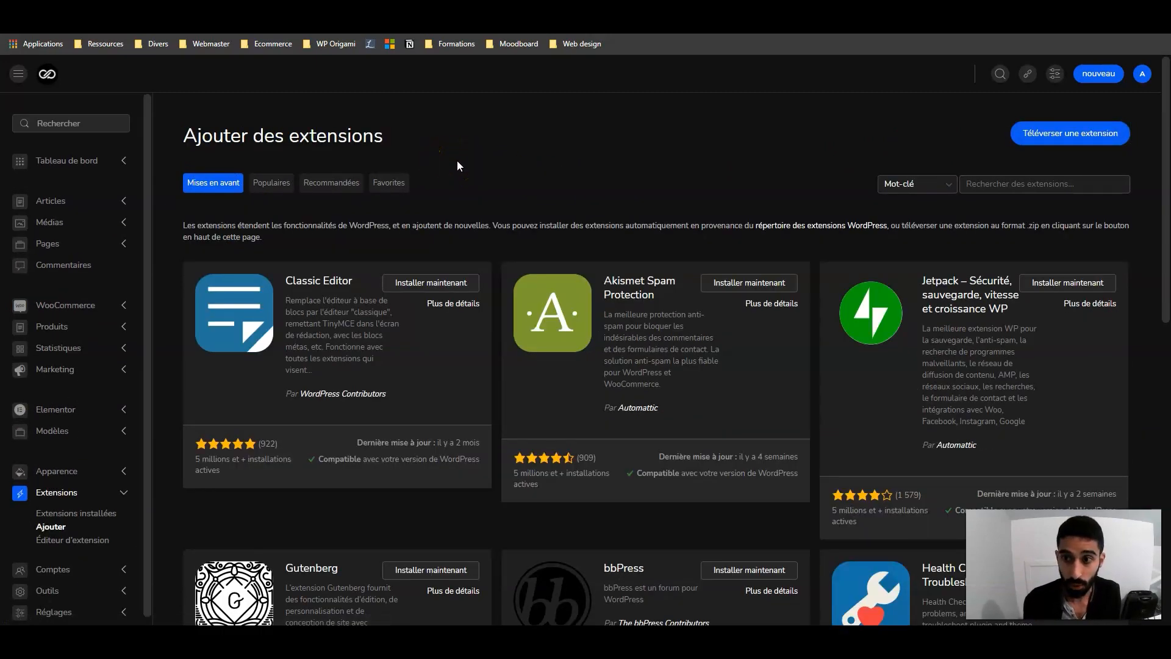
pyautogui.scroll(-2, 448, 187)
pyautogui.scroll(-2, 439, 185)
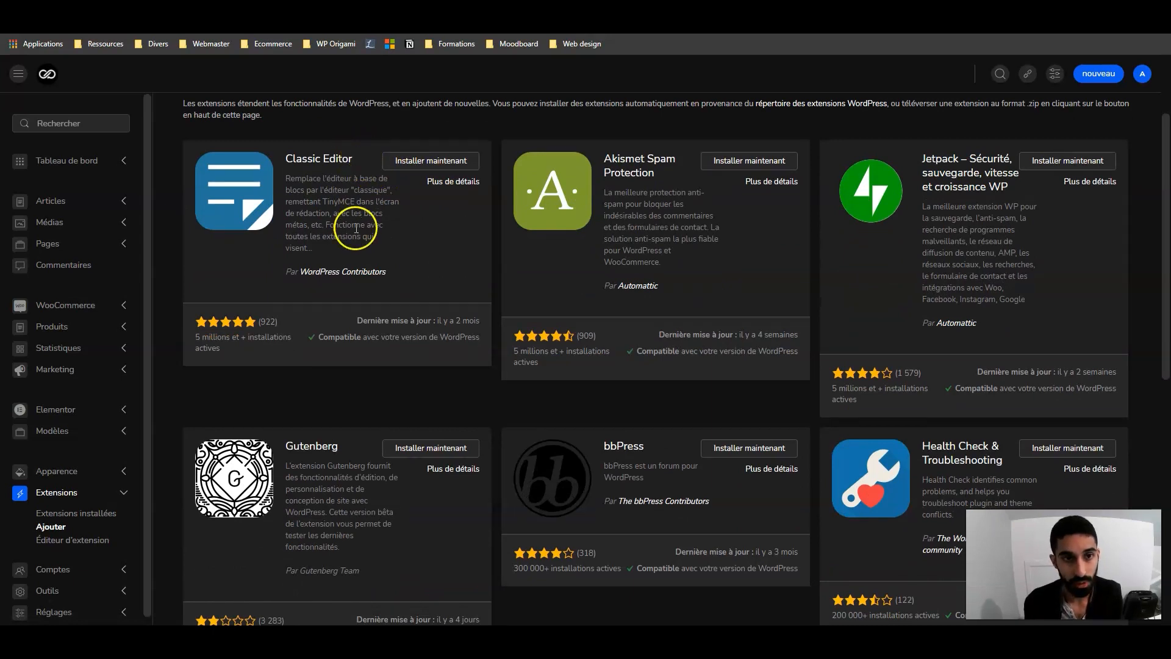
pyautogui.click(17, 81)
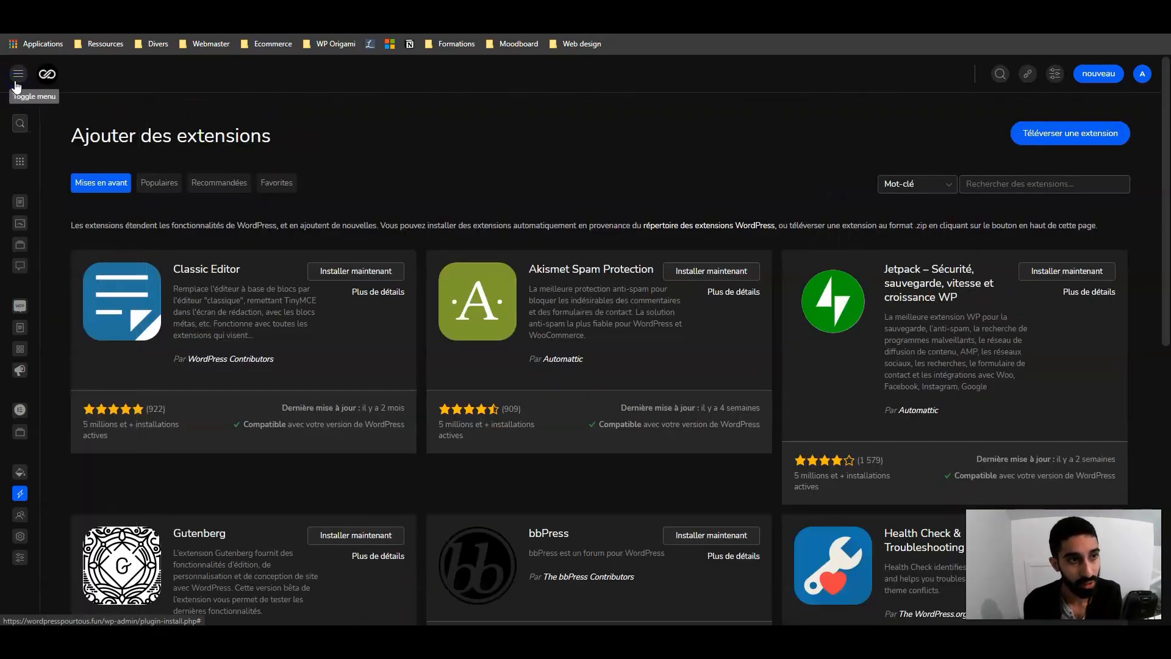
pyautogui.click(18, 74)
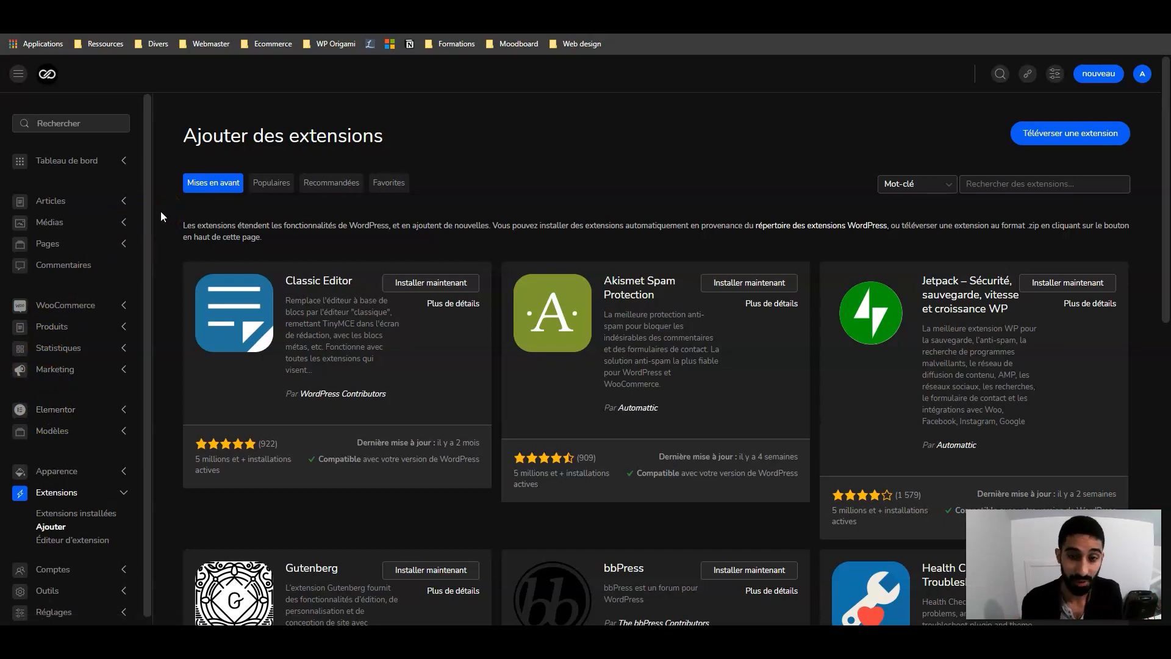
# Return to the home page of the Tableau de bord and expand the collapsed admin menu
pyautogui.click(92, 160)
pyautogui.click(61, 183)
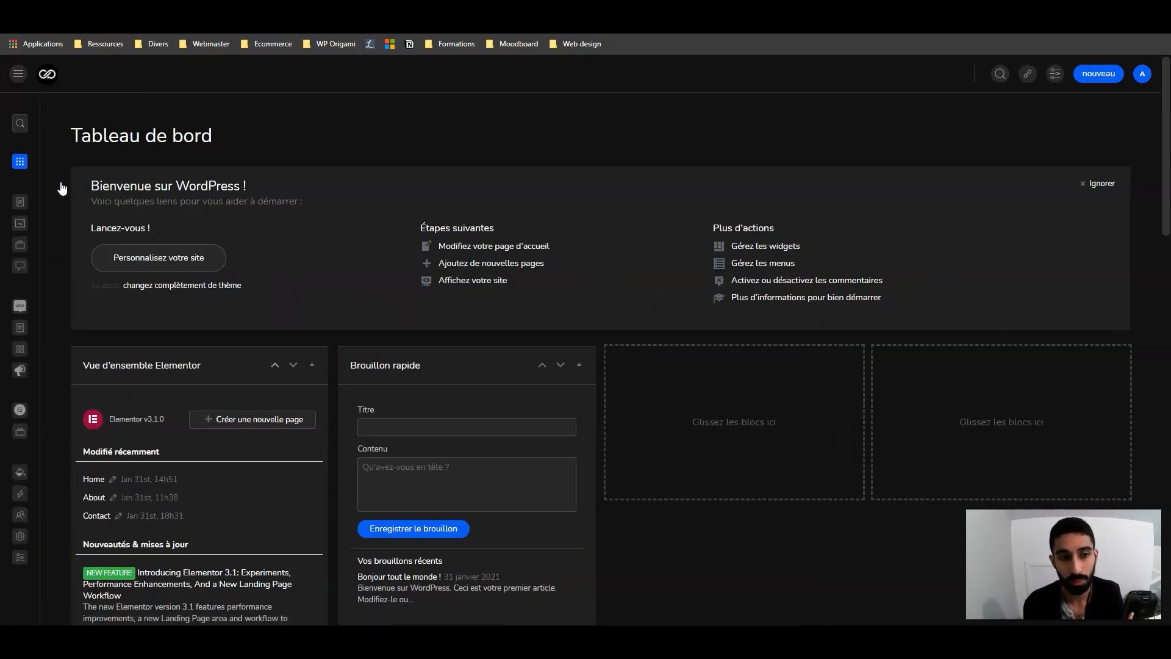
pyautogui.click(19, 74)
pyautogui.click(166, 105)
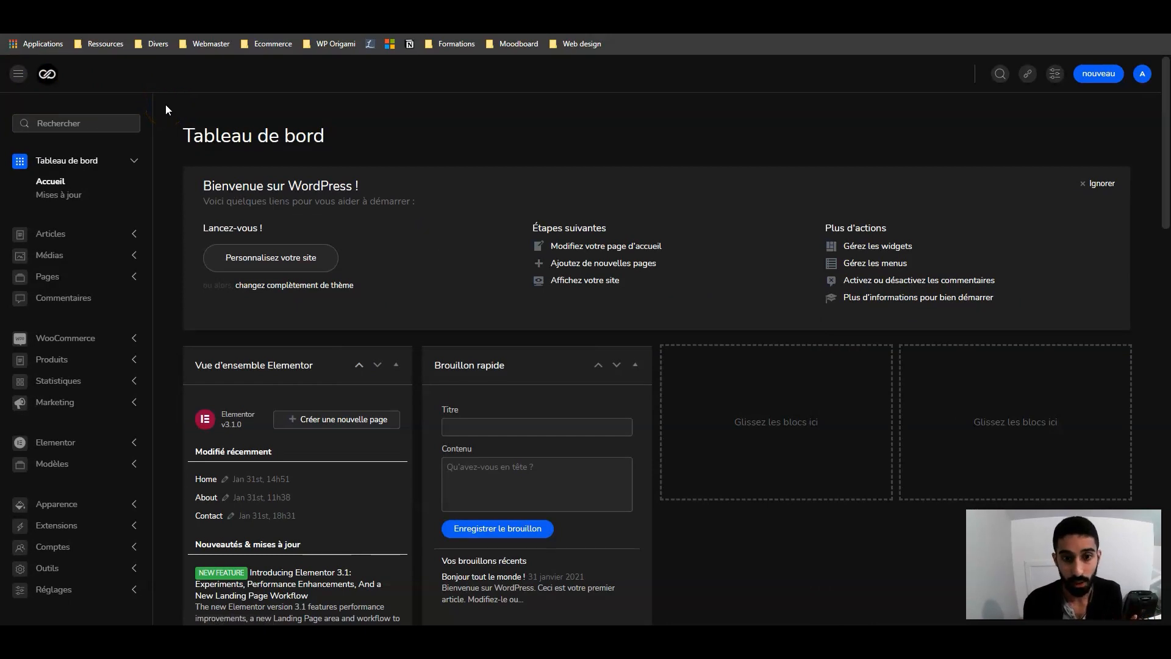